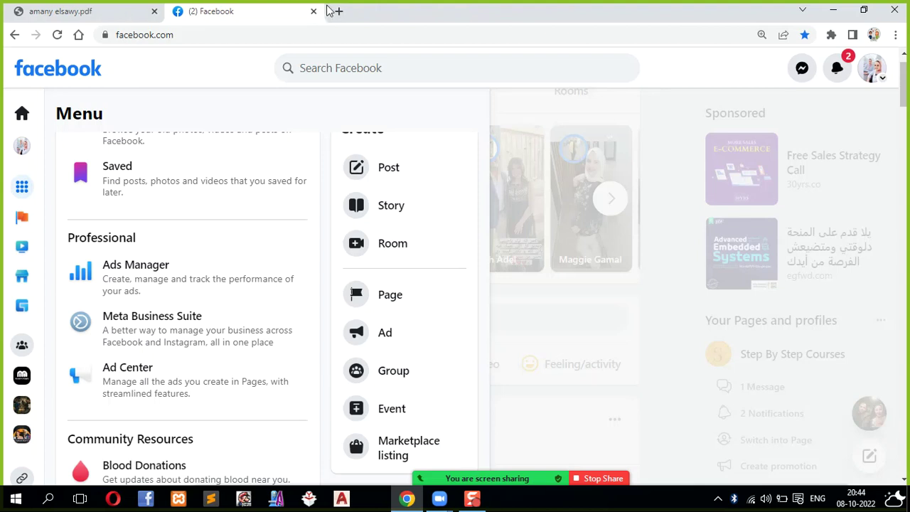
- Open the Google homepage in a new browser tab
left_click(338, 11)
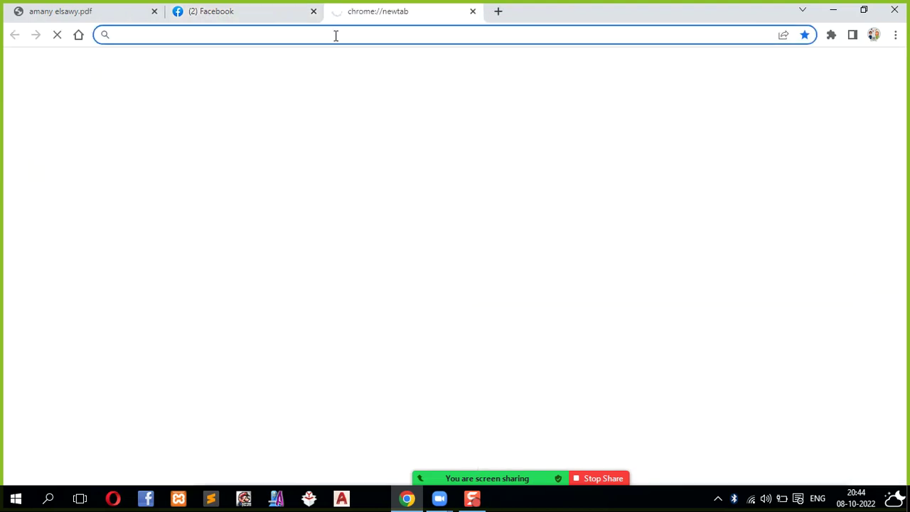
type("g")
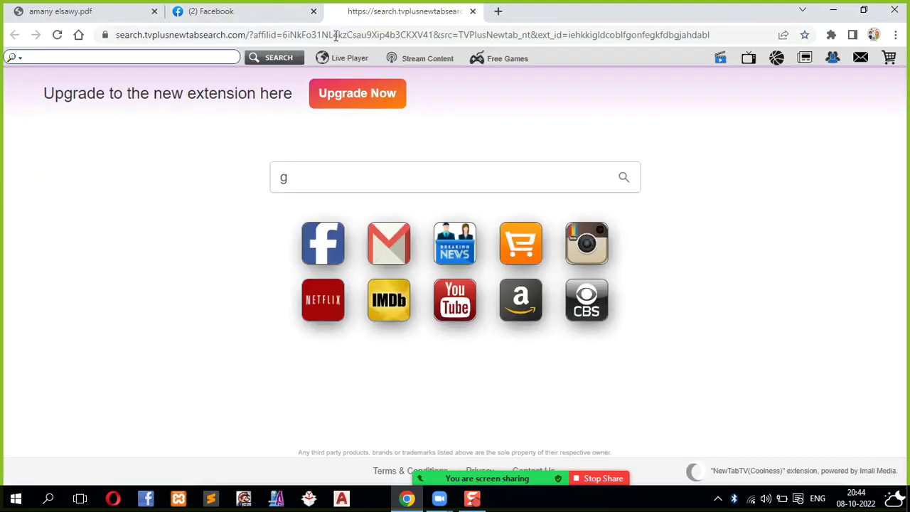
left_click(335, 36)
type("g")
key("Return")
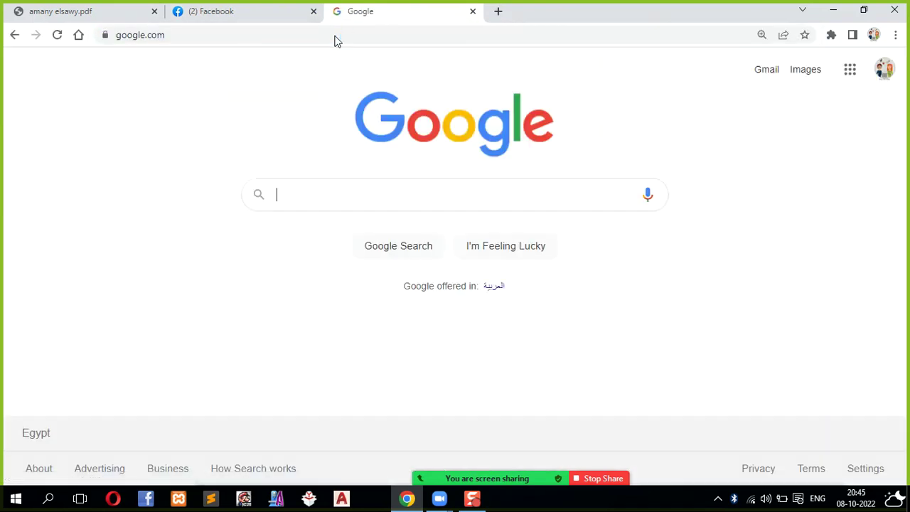
- Search Google for "ads manager"
left_click(453, 191)
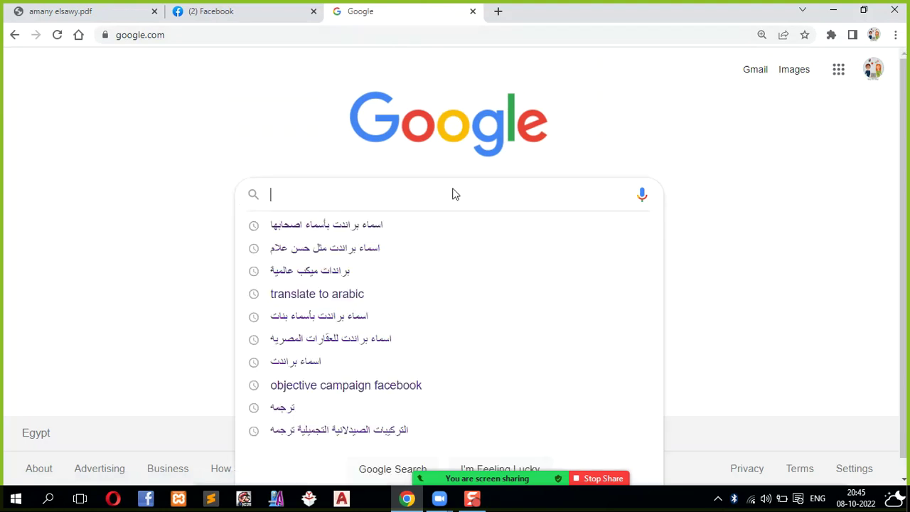
type("ads")
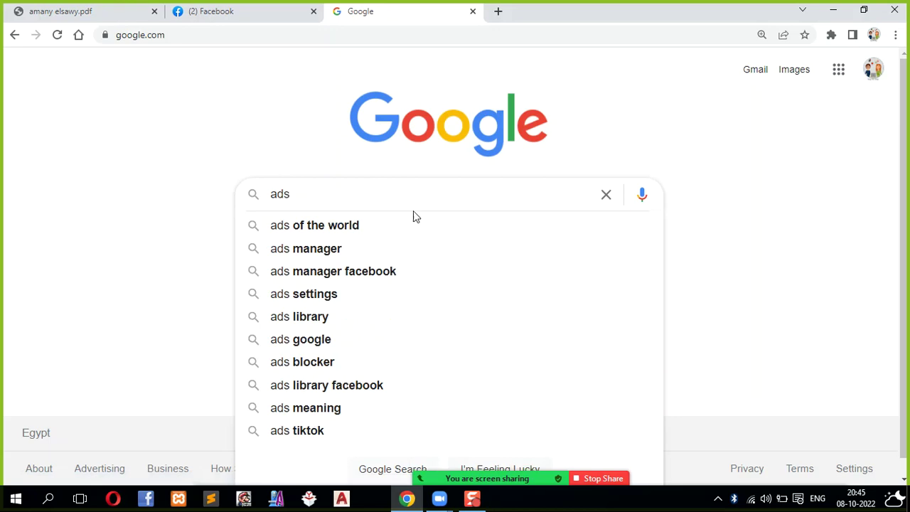
left_click(337, 250)
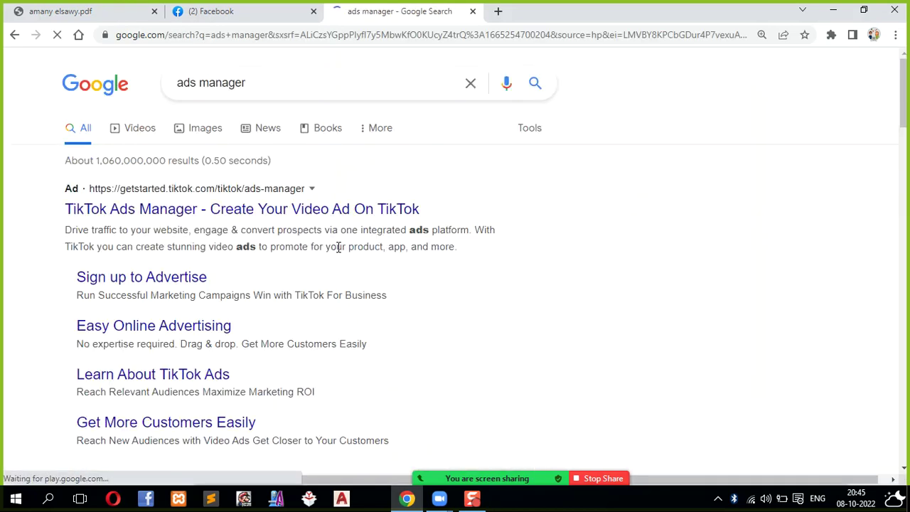
- Open the search result "Ads Management for Facebook, Instagram | Meta for Business" and continue to Ads Manager
left_click_drag(906, 139, 907, 186)
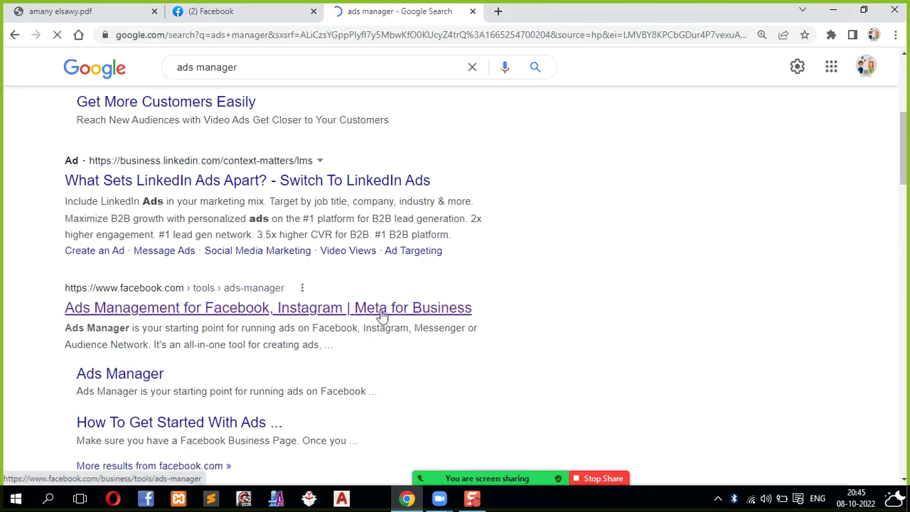
left_click(325, 312)
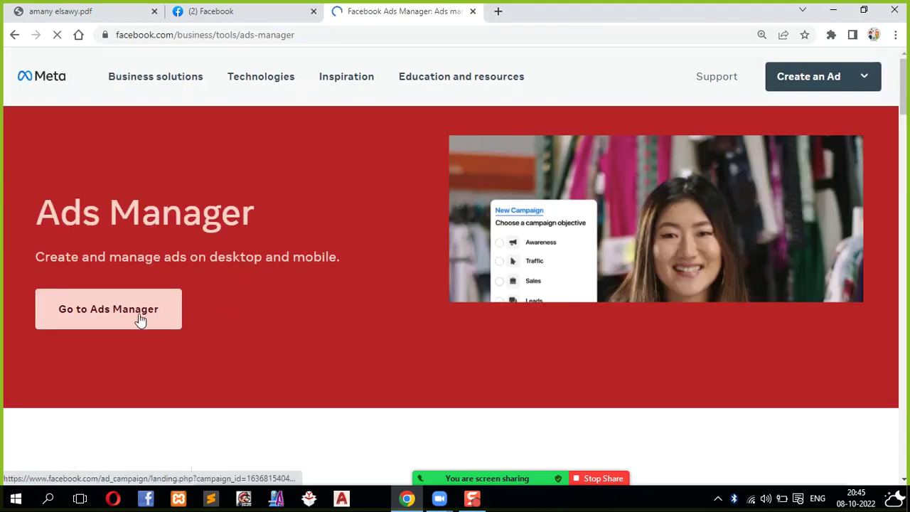
scroll(125, 320, "down", 1)
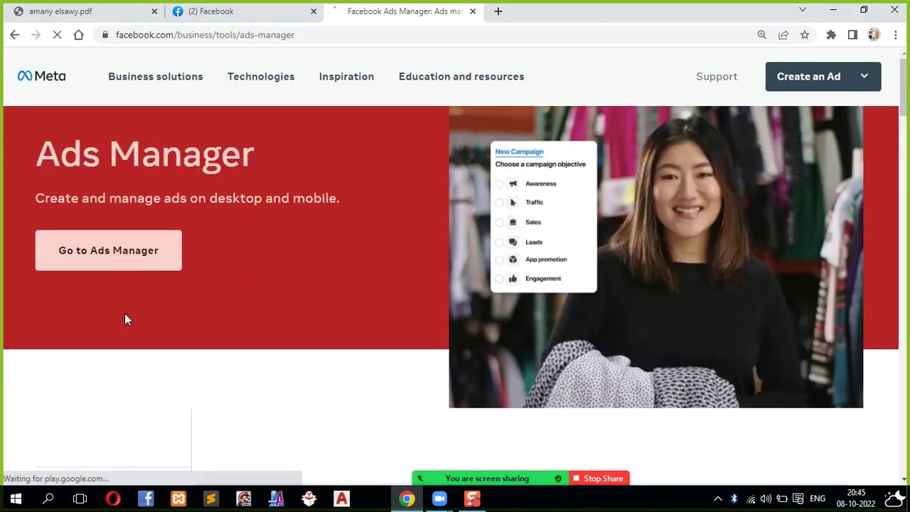
left_click(100, 253)
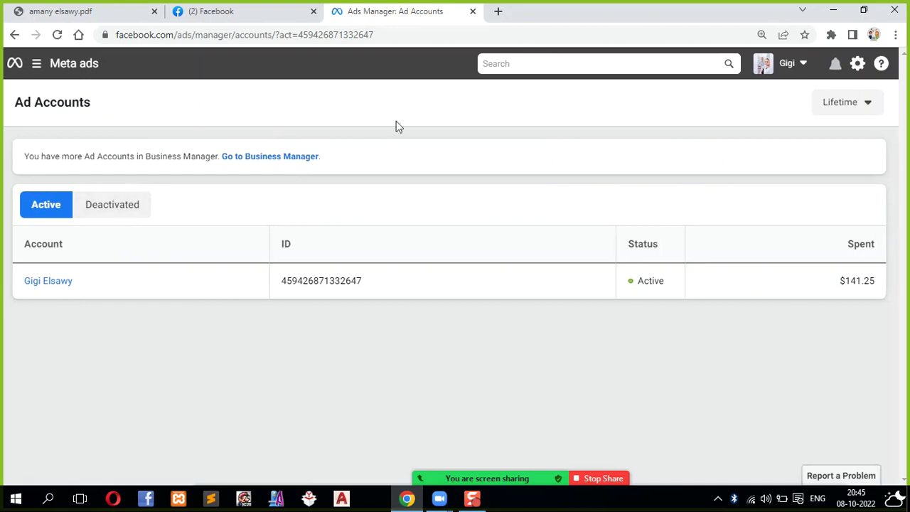
- Examine the shortcuts and business management tools offered in the Meta ads navigation menu
left_click(36, 66)
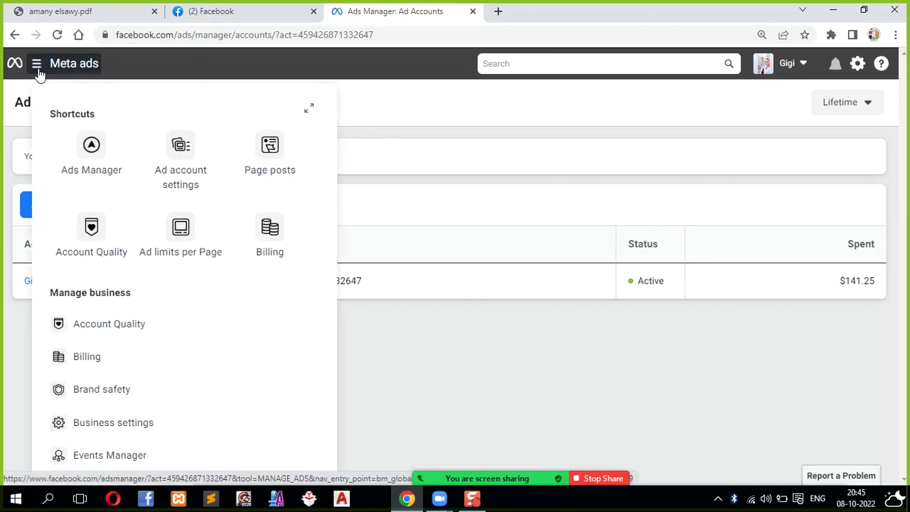
left_click(401, 81)
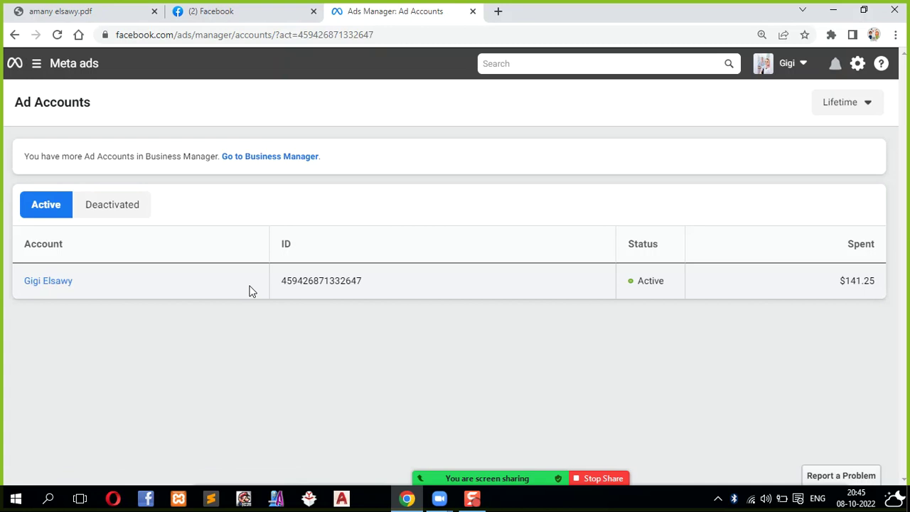
left_click(38, 67)
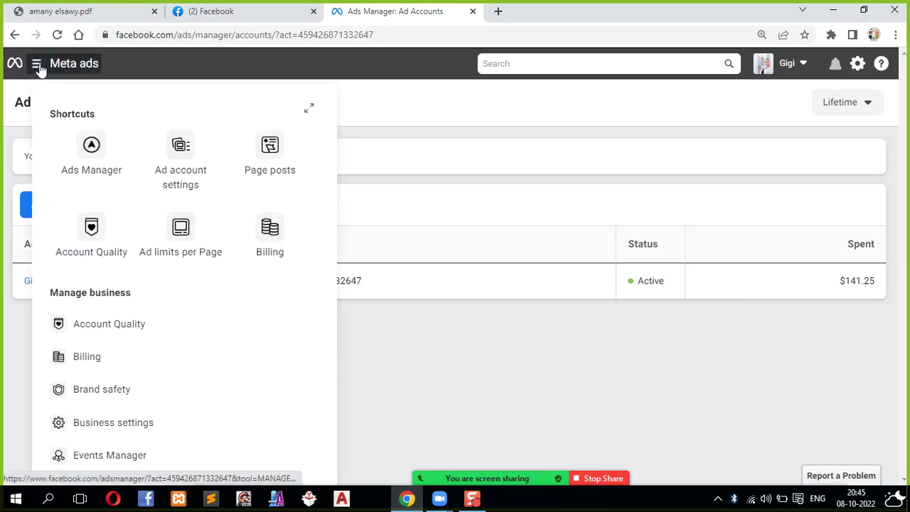
left_click(17, 110)
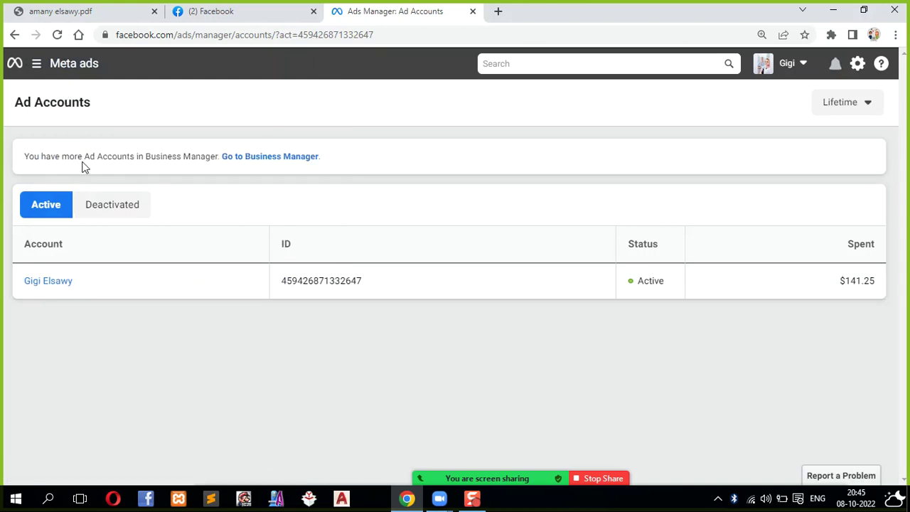
- Open the Ads Manager campaigns page and review the ad accounts available for selection
left_click(254, 160)
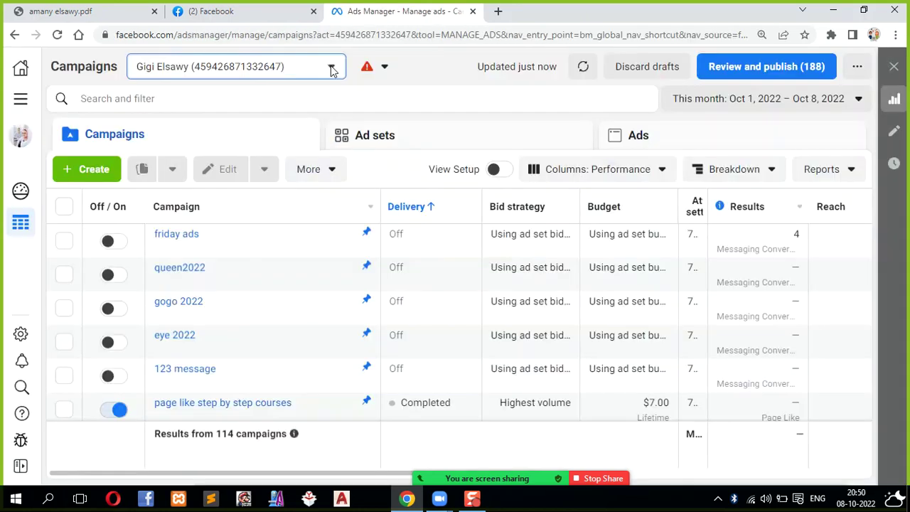
left_click(331, 65)
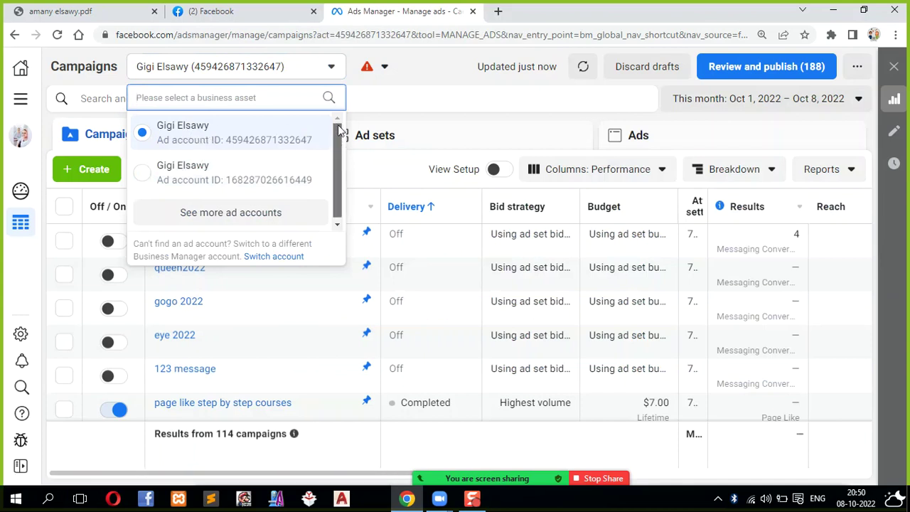
scroll(338, 138, "down", 1)
left_click(439, 87)
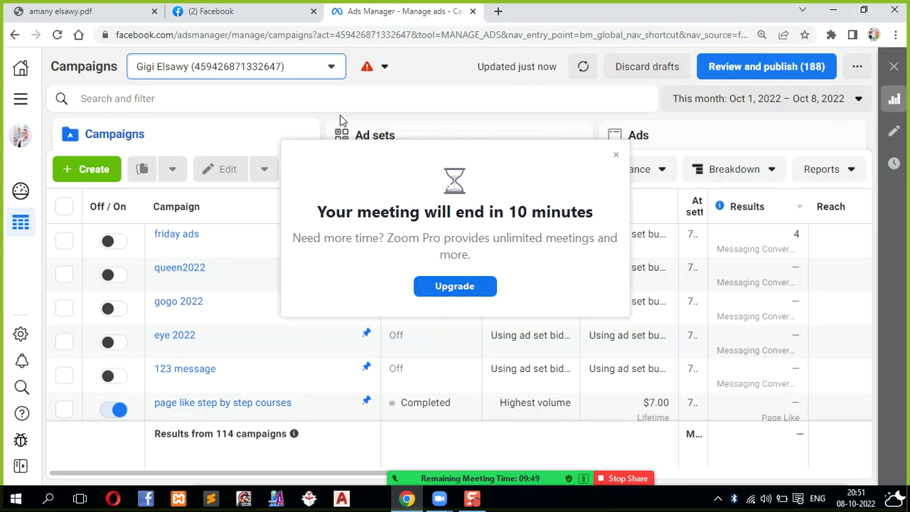
left_click(616, 155)
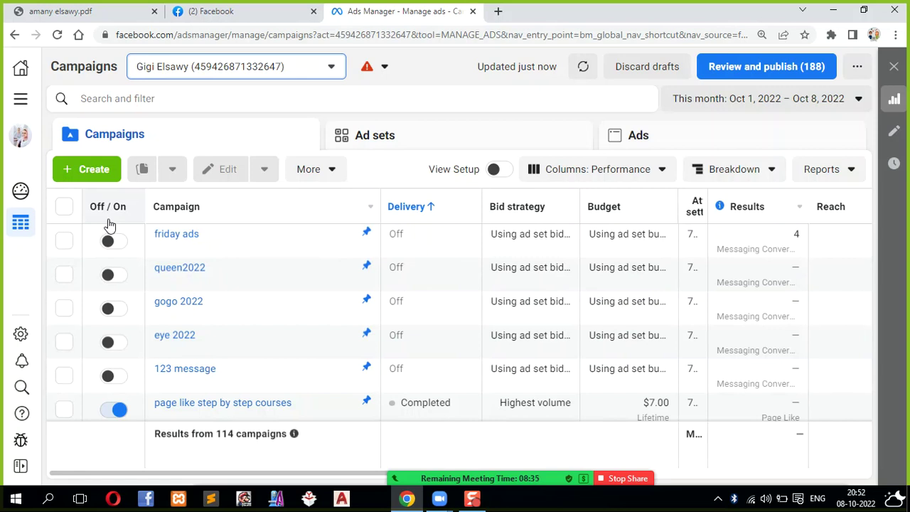
- Start creating a new campaign and bring up the full list of campaign objectives
left_click(93, 170)
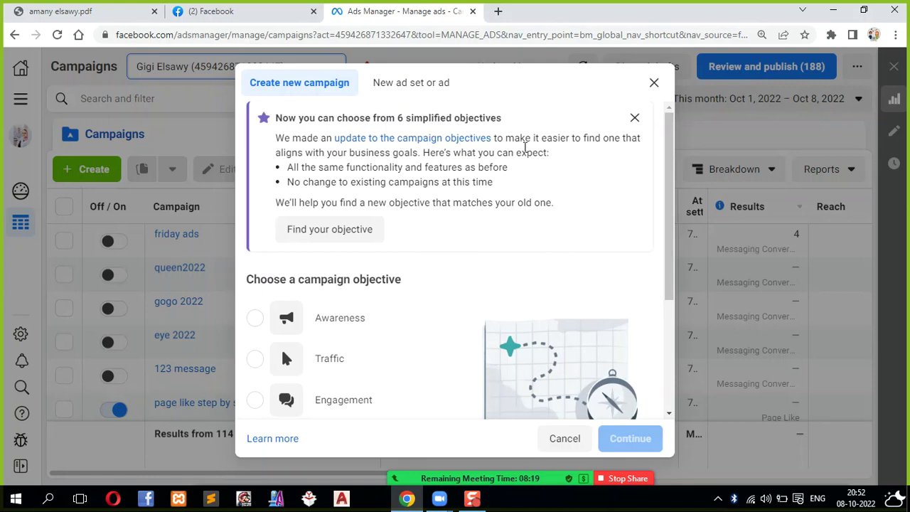
left_click_drag(672, 164, 670, 259)
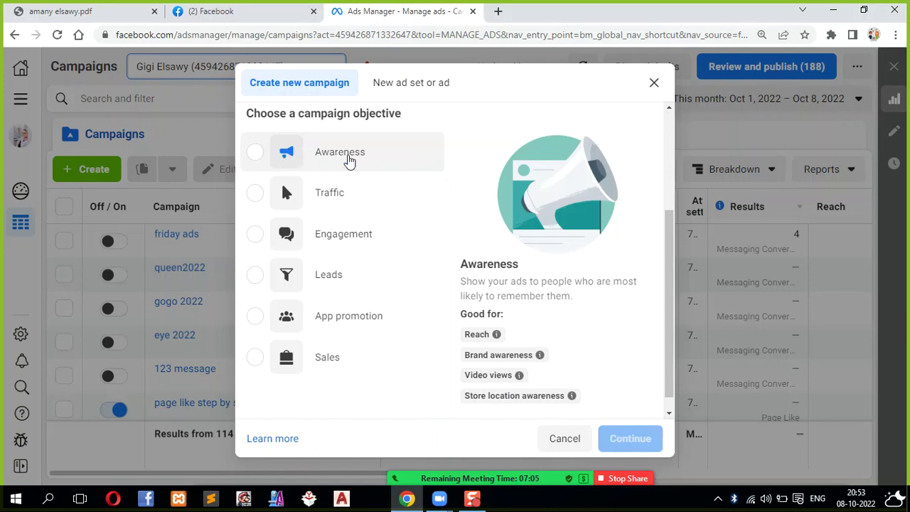
- Choose the Awareness objective and read the explanations of Reach, Brand awareness, Video views and Store location awareness
left_click(348, 160)
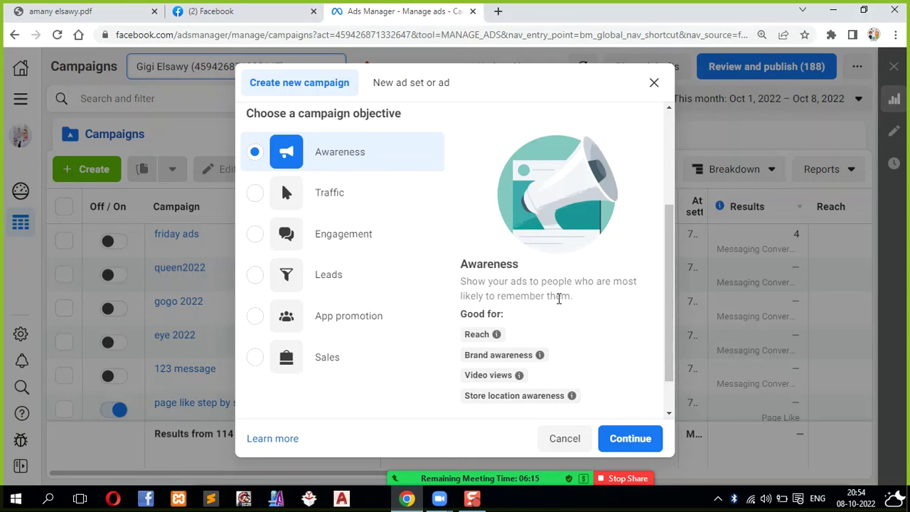
mouse_move(497, 338)
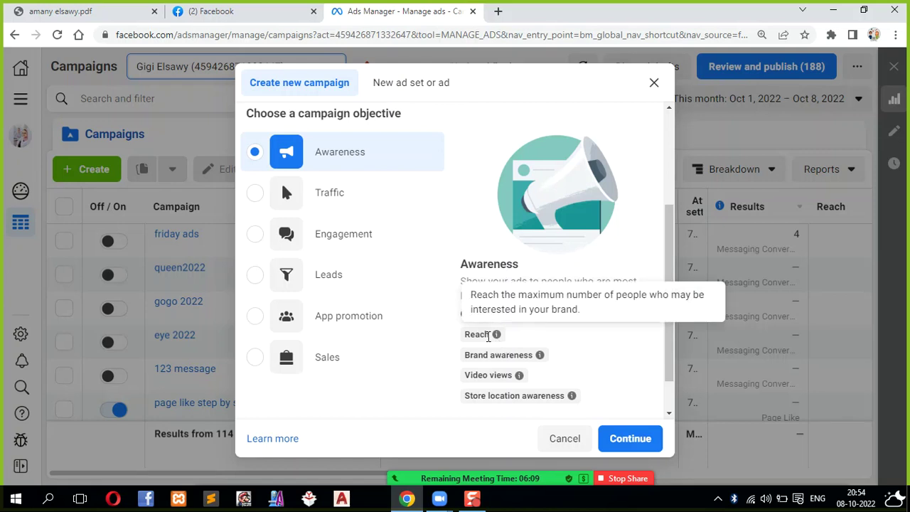
mouse_move(527, 355)
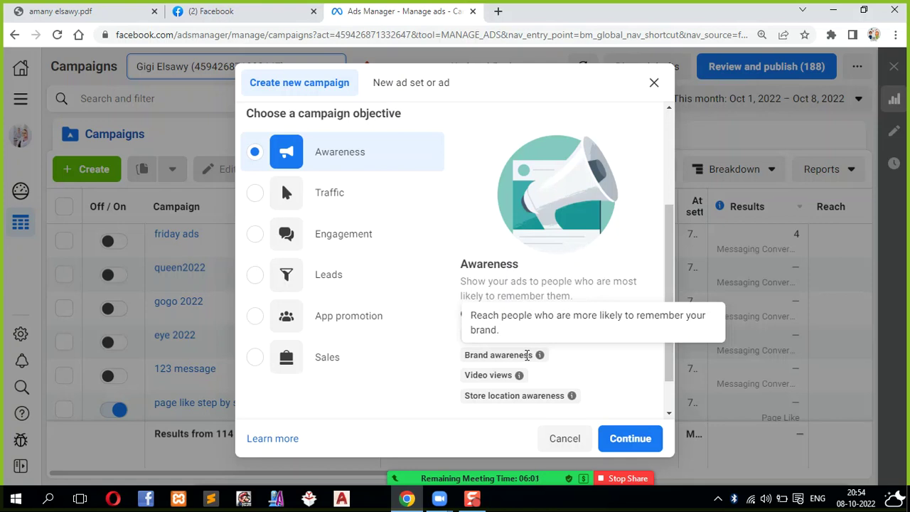
mouse_move(515, 376)
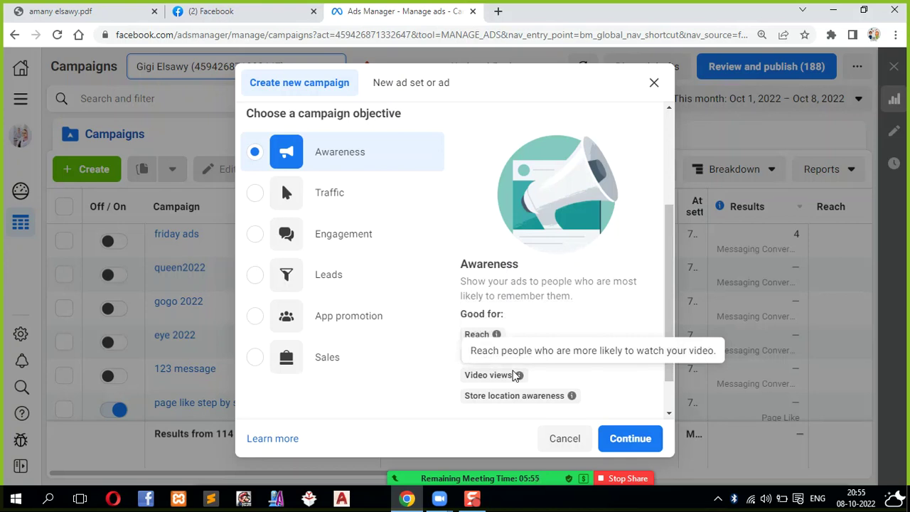
mouse_move(514, 392)
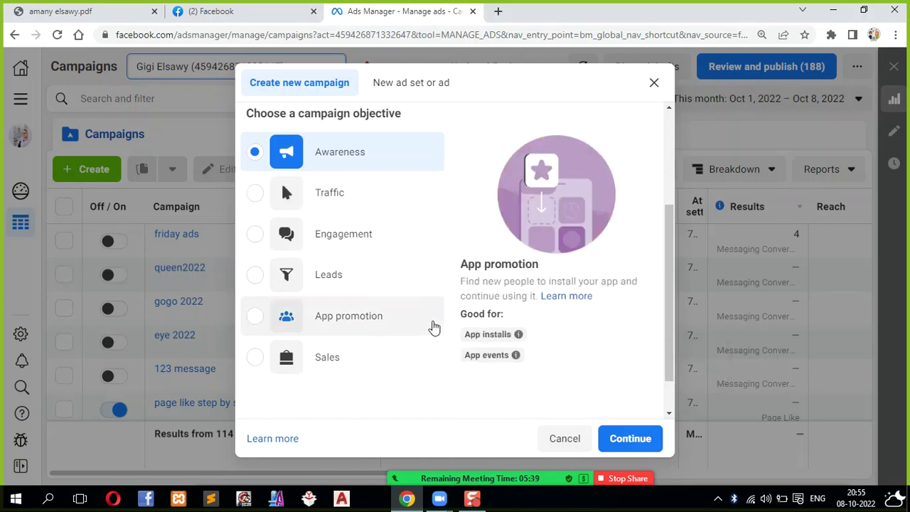
- Choose the Traffic objective and read the explanations of Link clicks and Landing page views
left_click(330, 197)
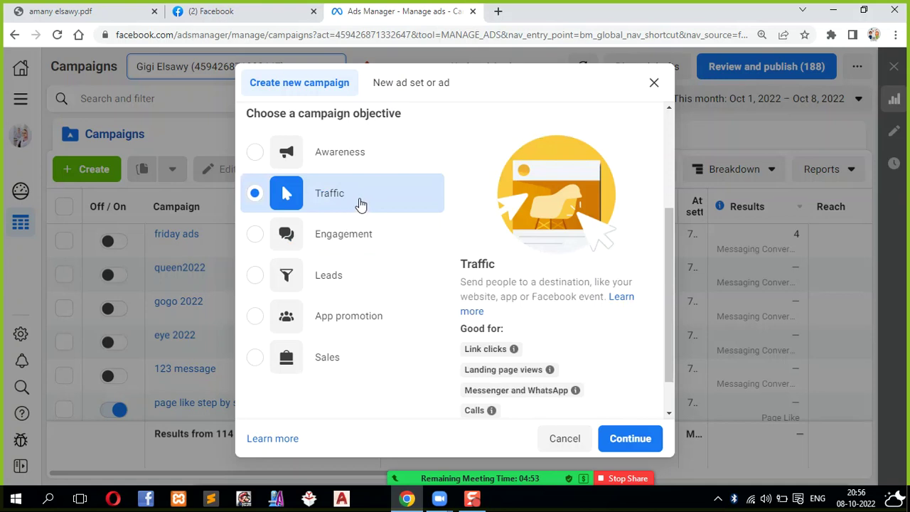
mouse_move(501, 354)
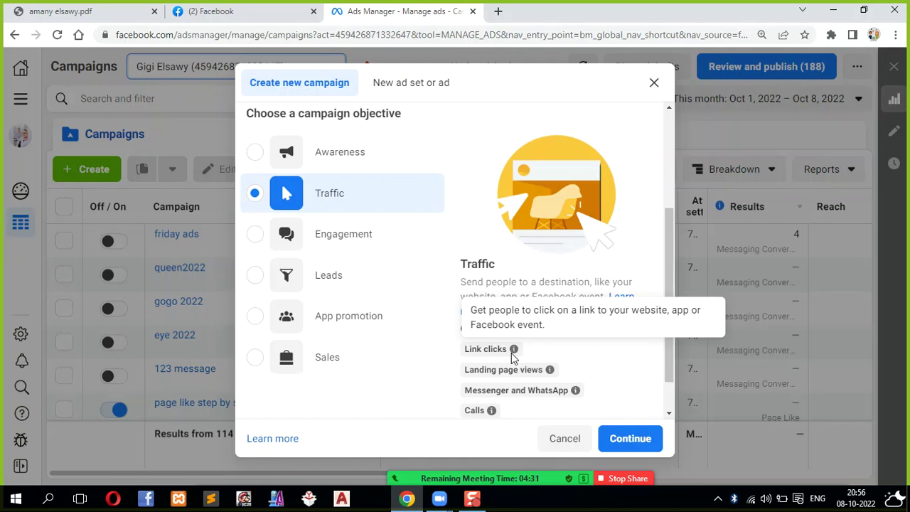
mouse_move(522, 367)
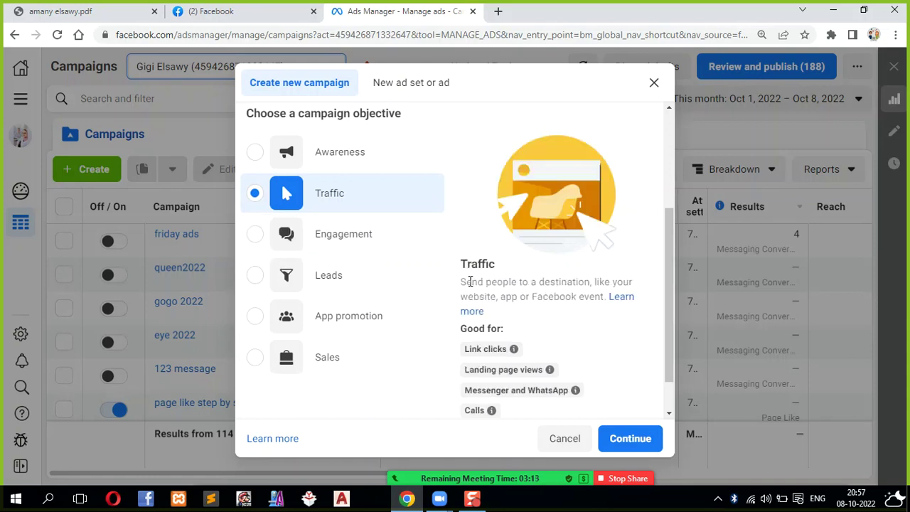
- Choose the Engagement objective and review its description and recommended uses, including messaging apps and video views
left_click(375, 236)
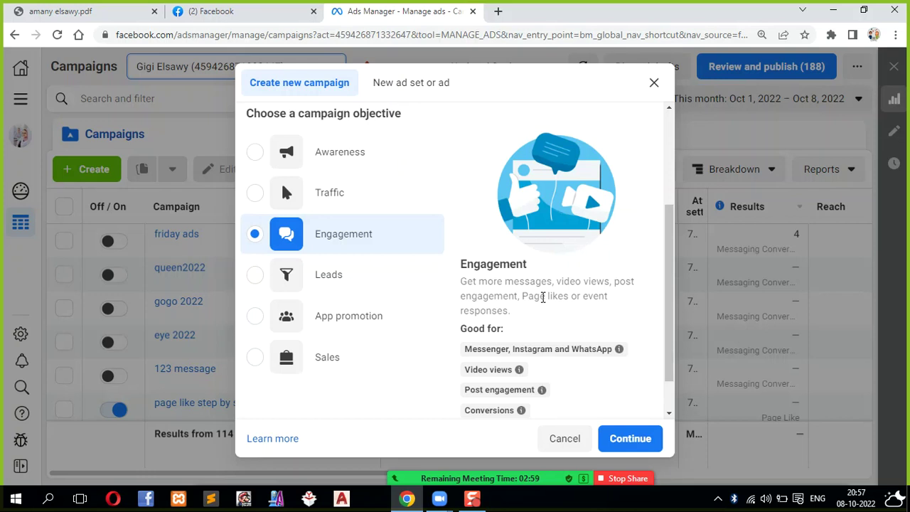
left_click_drag(524, 297, 559, 298)
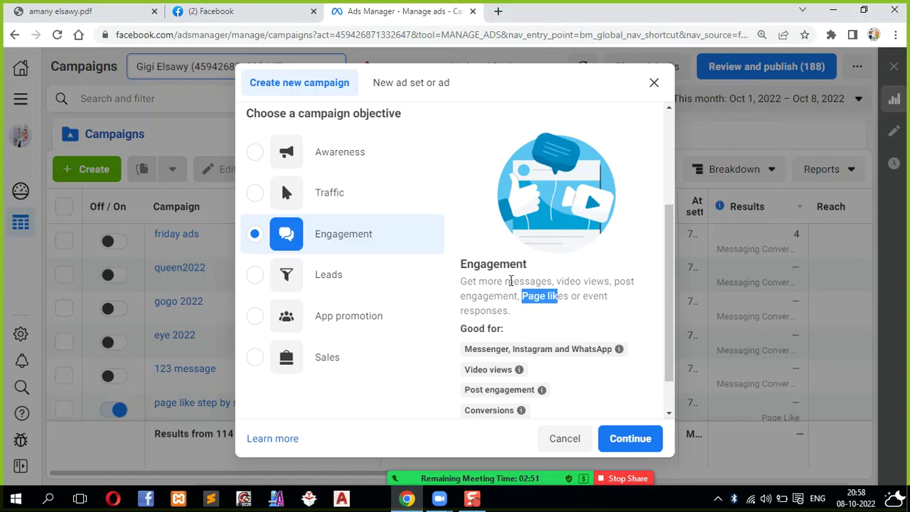
left_click(412, 246)
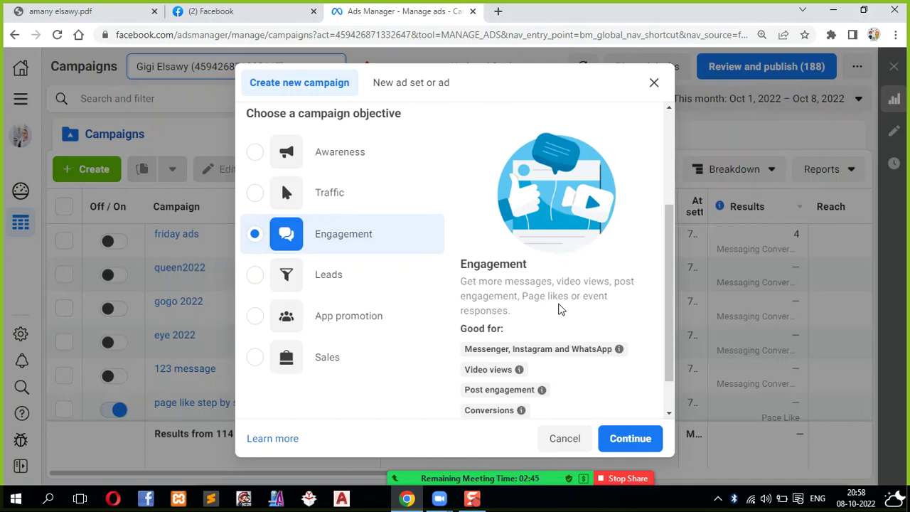
mouse_move(505, 349)
mouse_move(598, 348)
left_click_drag(672, 354, 672, 375)
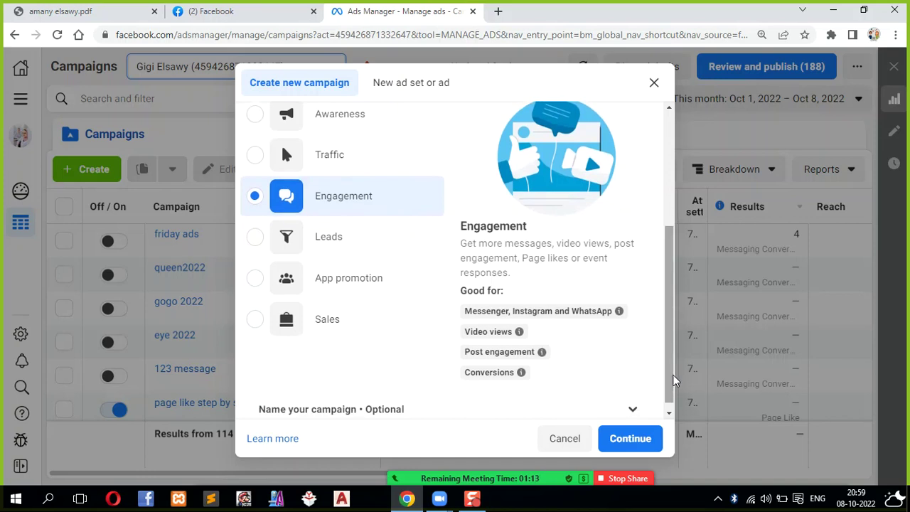
left_click_drag(672, 368, 669, 346)
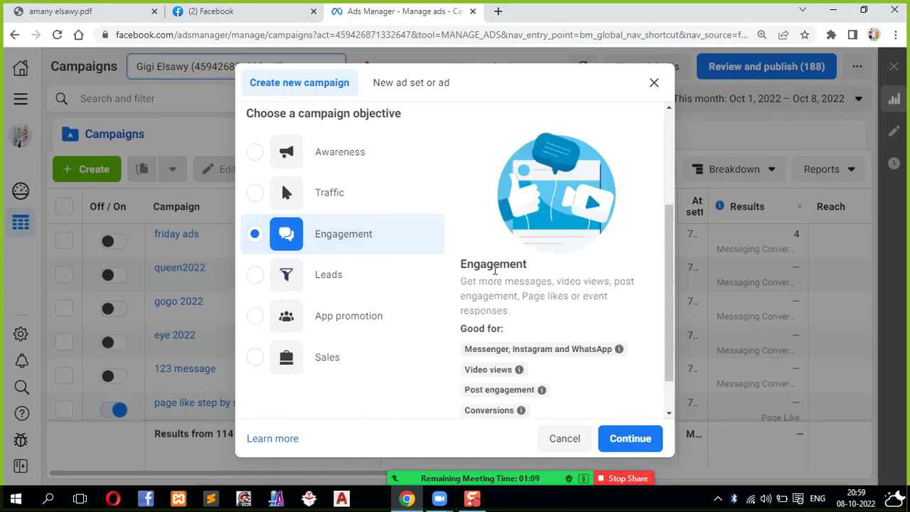
mouse_move(500, 374)
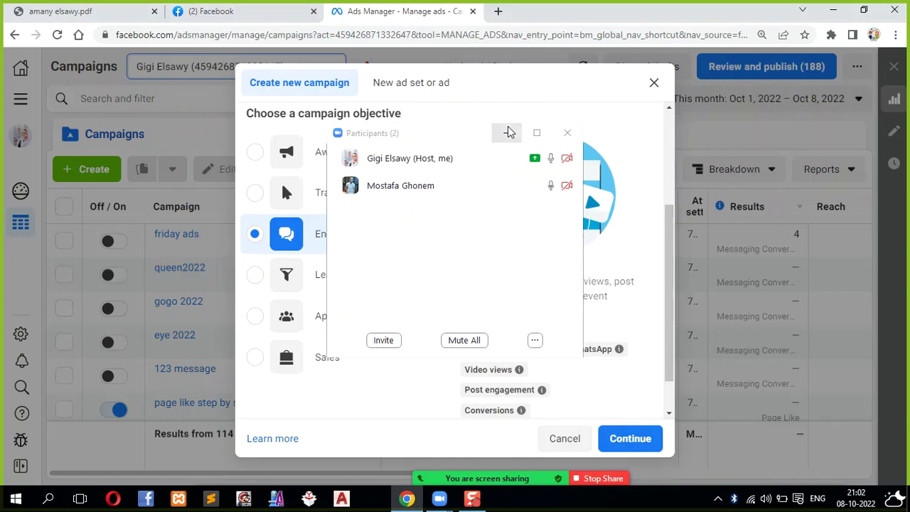
left_click(506, 132)
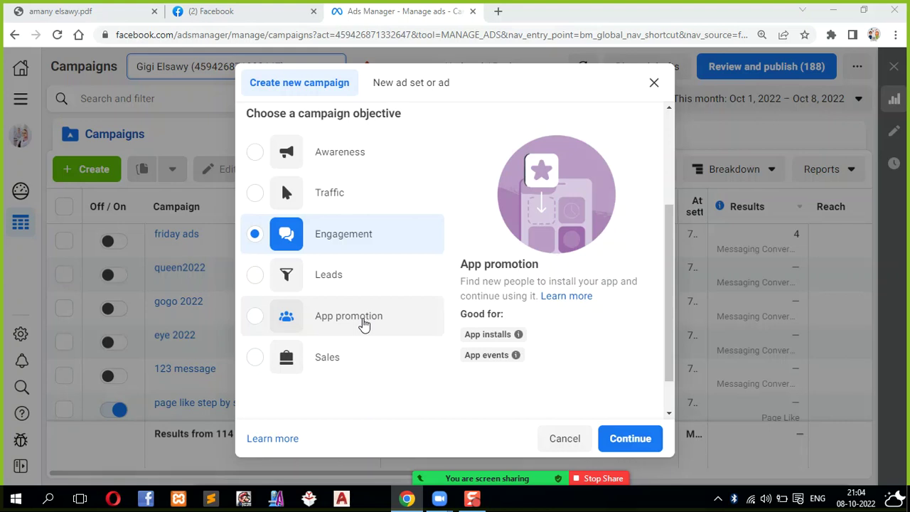
- Choose the Leads objective and read the explanations of Instant forms, Messenger, Conversions and Calls
left_click(361, 280)
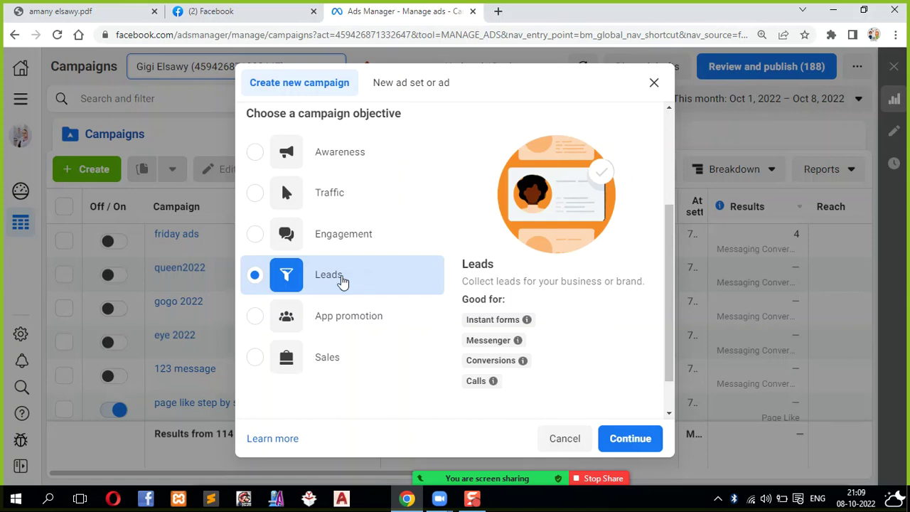
mouse_move(524, 321)
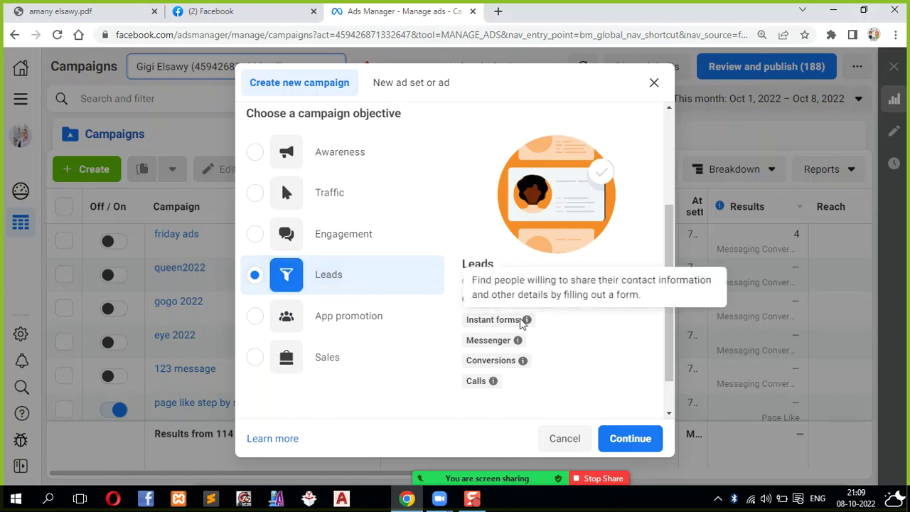
mouse_move(502, 339)
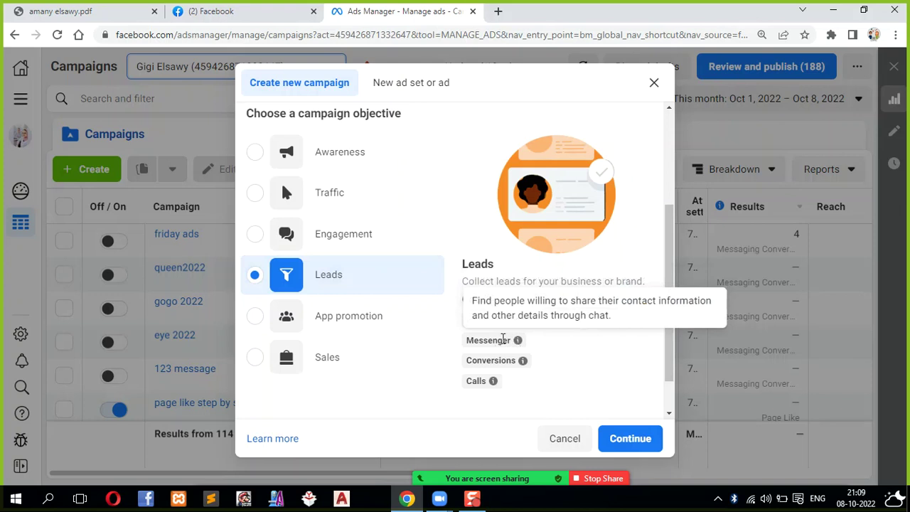
mouse_move(517, 359)
mouse_move(493, 383)
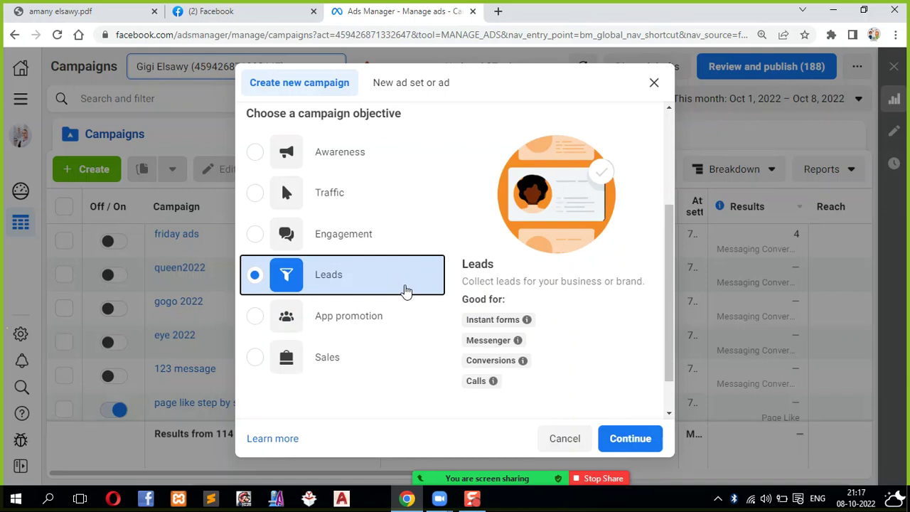
- Review the App promotion objective, and choose Sales and read the explanations of its recommended uses, including messaging apps and Calls
left_click(373, 321)
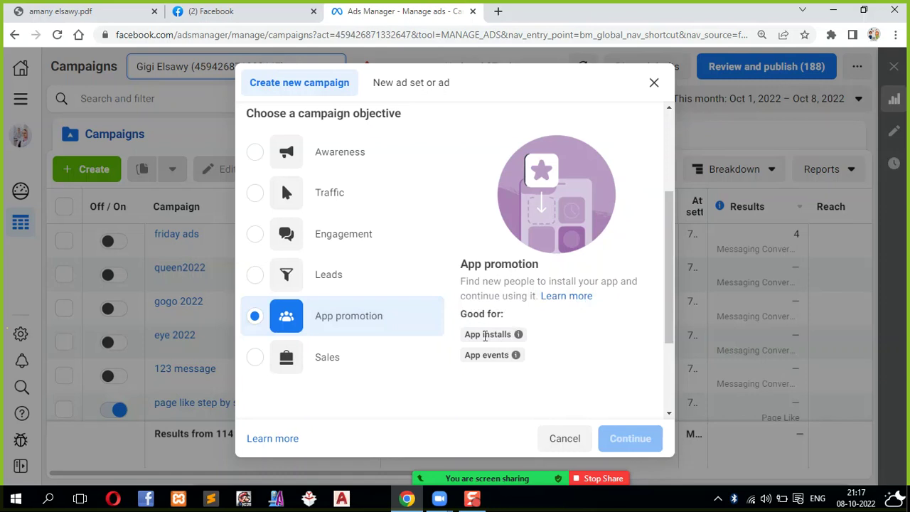
mouse_move(483, 336)
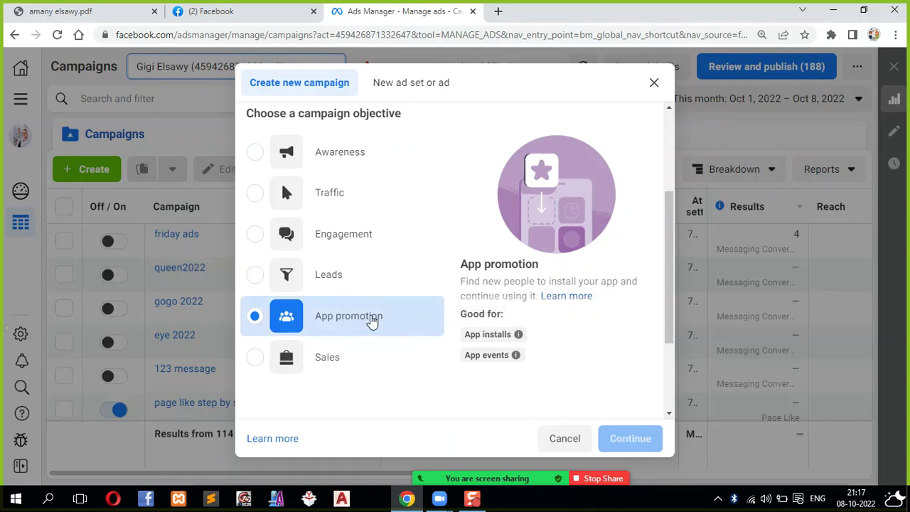
left_click(338, 370)
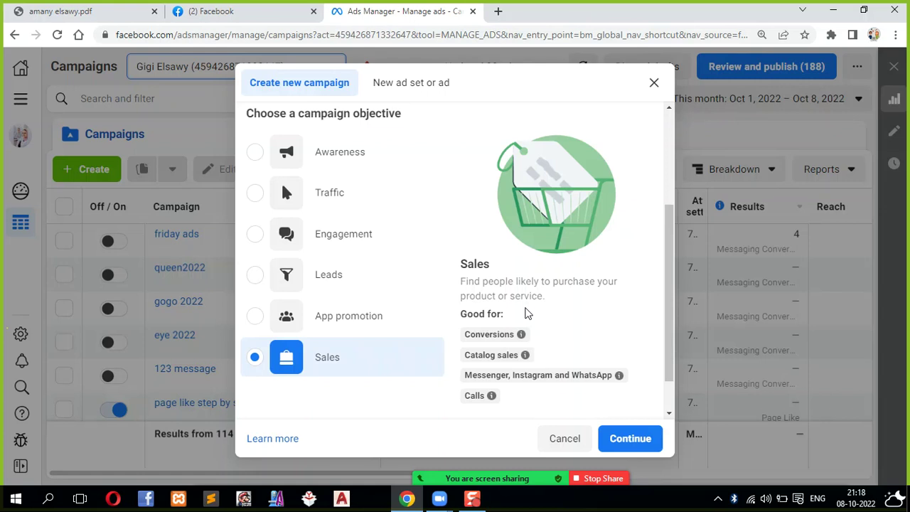
mouse_move(524, 355)
mouse_move(520, 337)
mouse_move(491, 395)
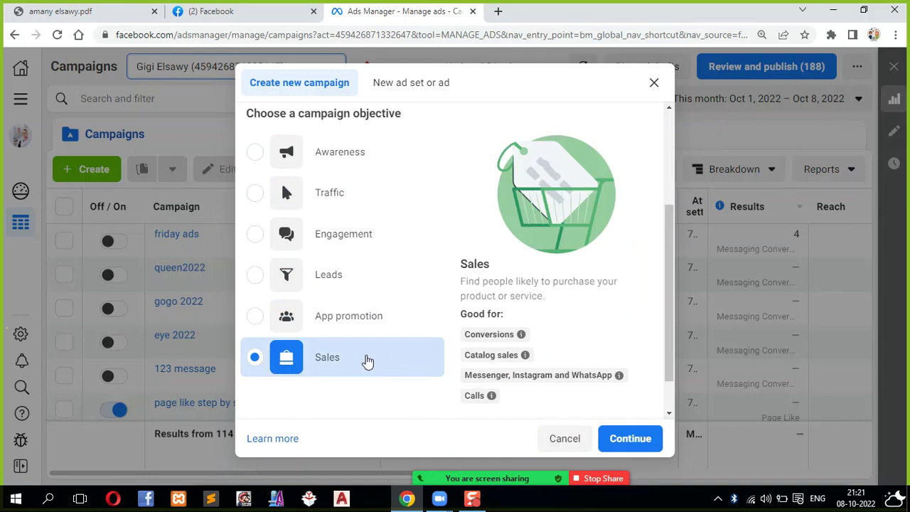
mouse_move(497, 384)
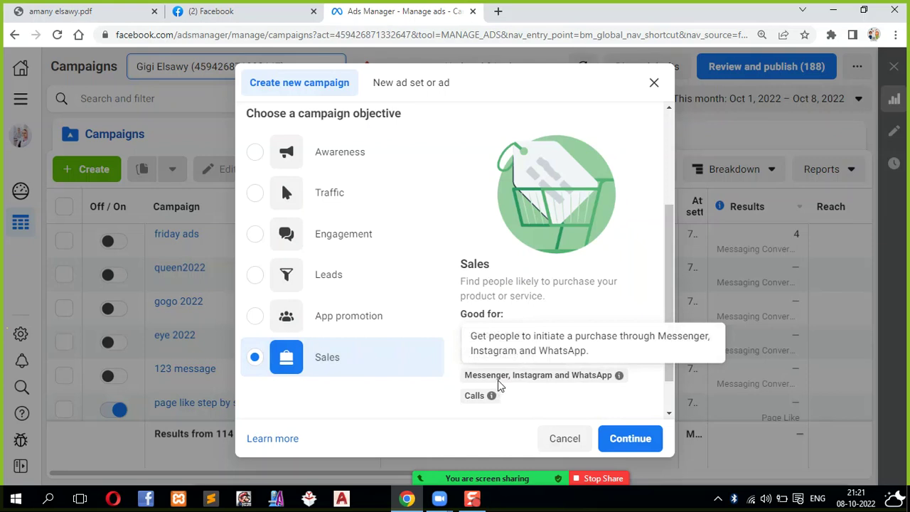
- Continue with the Sales campaign and set its ad set's conversion location to Messaging Apps
left_click(623, 438)
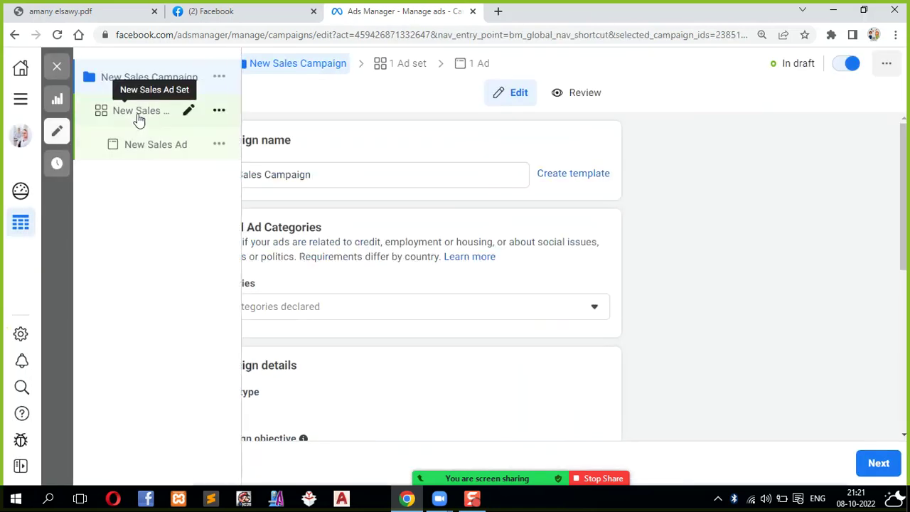
left_click(142, 118)
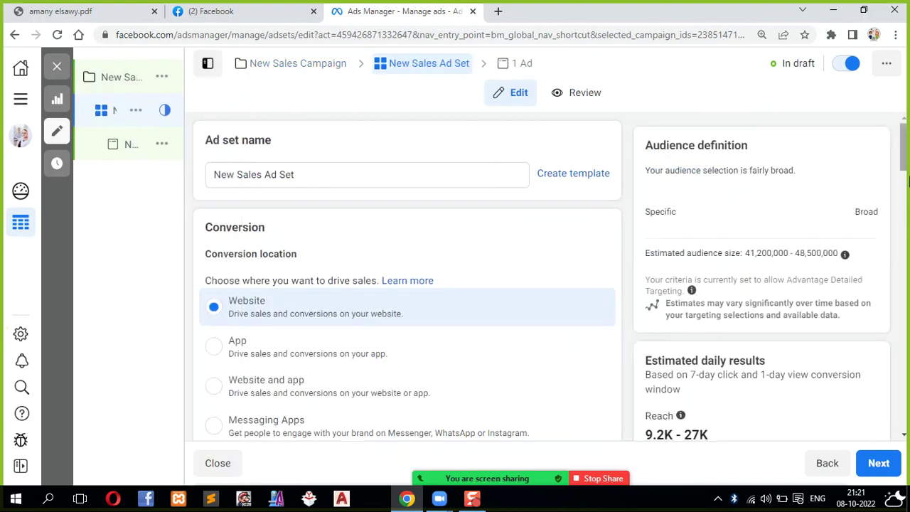
scroll(904, 165, "down", 2)
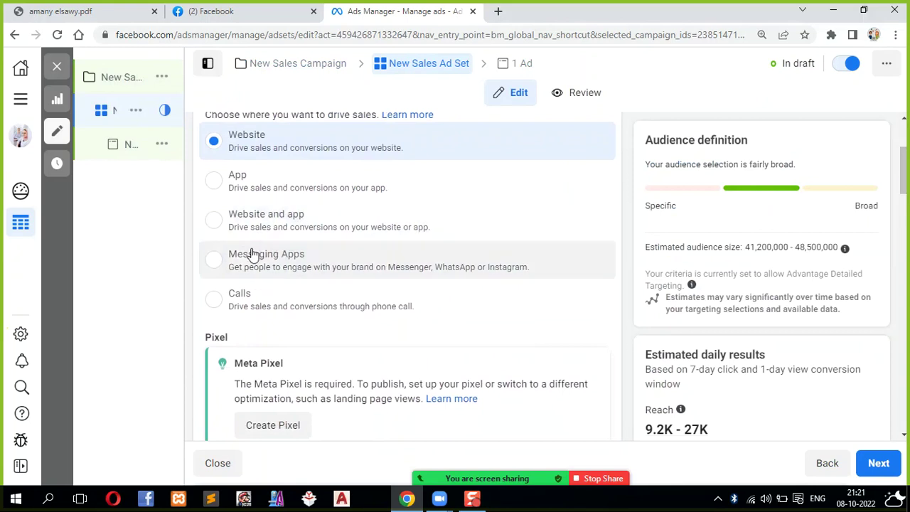
left_click(215, 259)
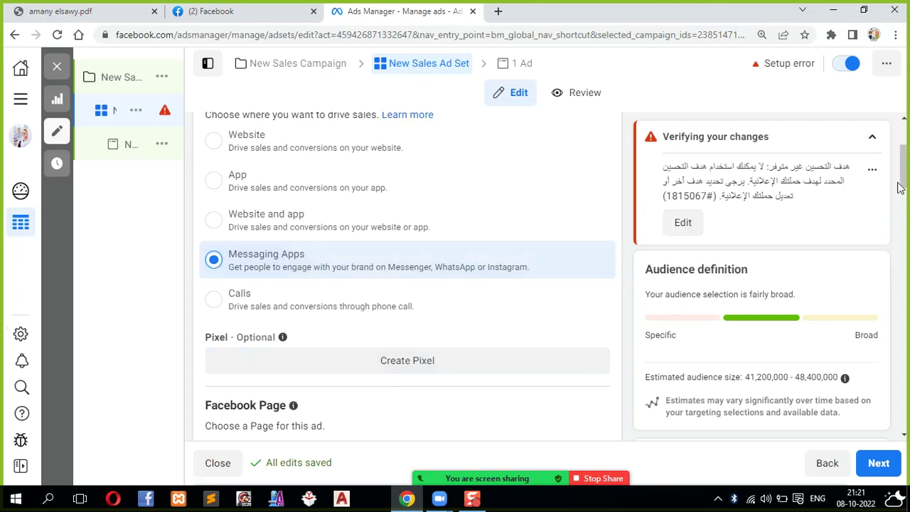
left_click_drag(894, 192, 903, 182)
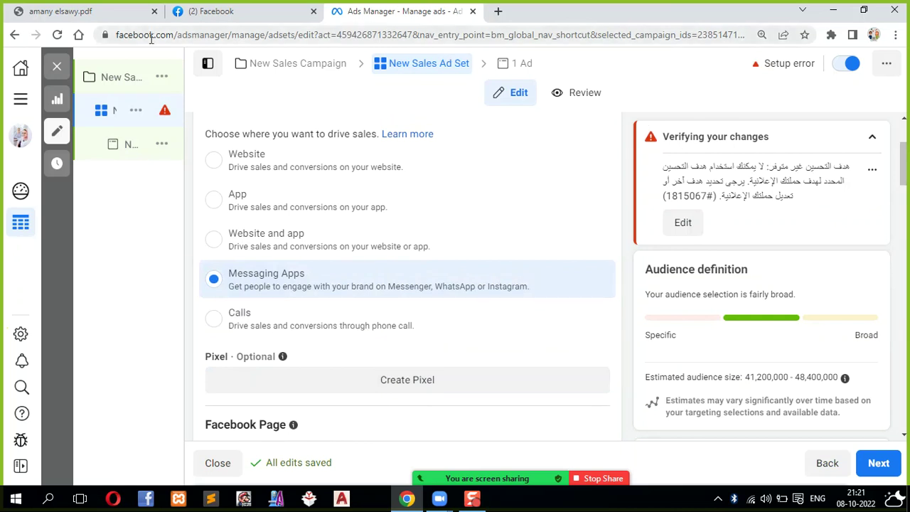
- Return to the campaigns list and create a new campaign with the Engagement objective
left_click(16, 35)
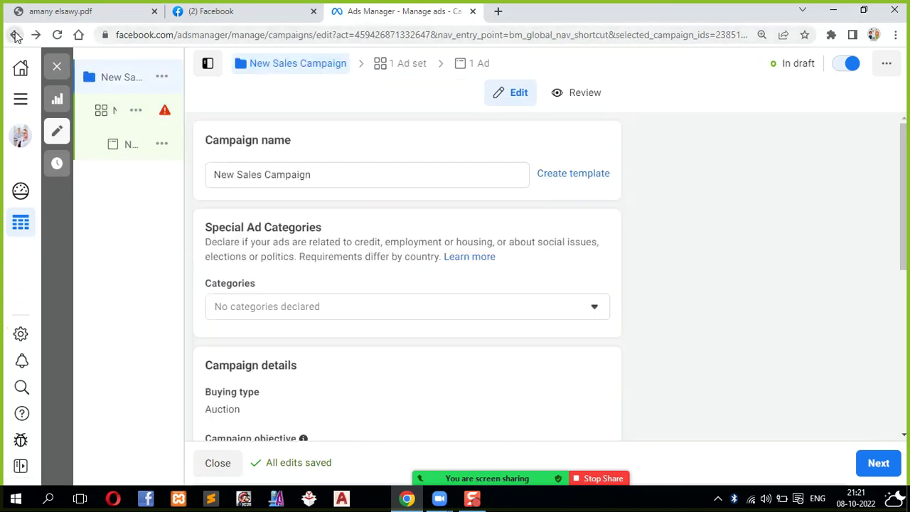
left_click(16, 36)
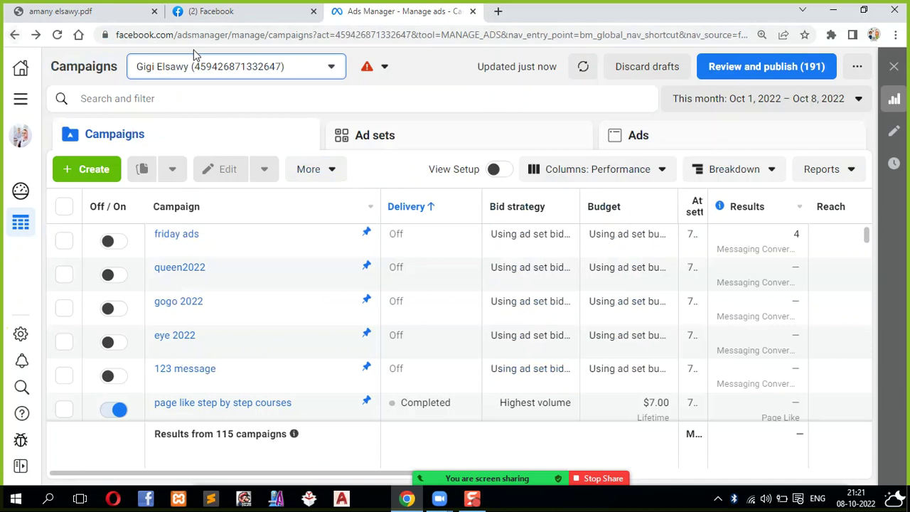
left_click(99, 165)
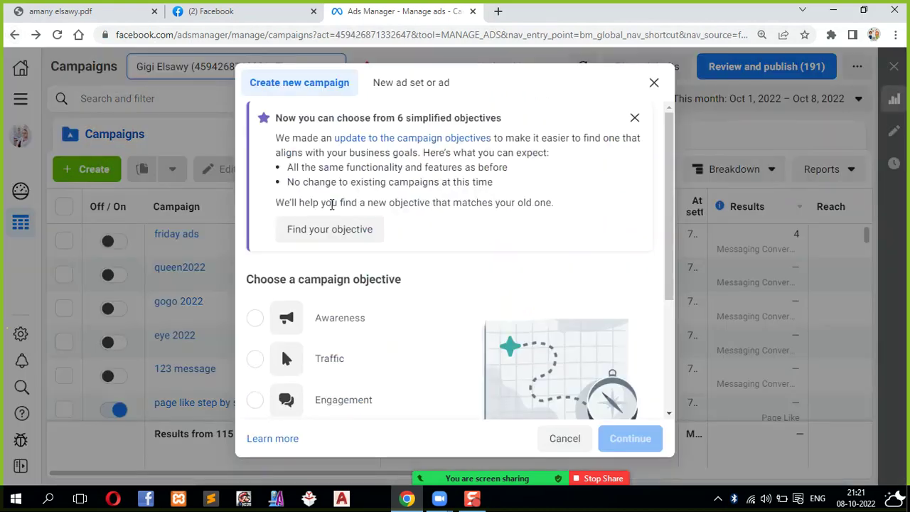
scroll(668, 193, "down", 2)
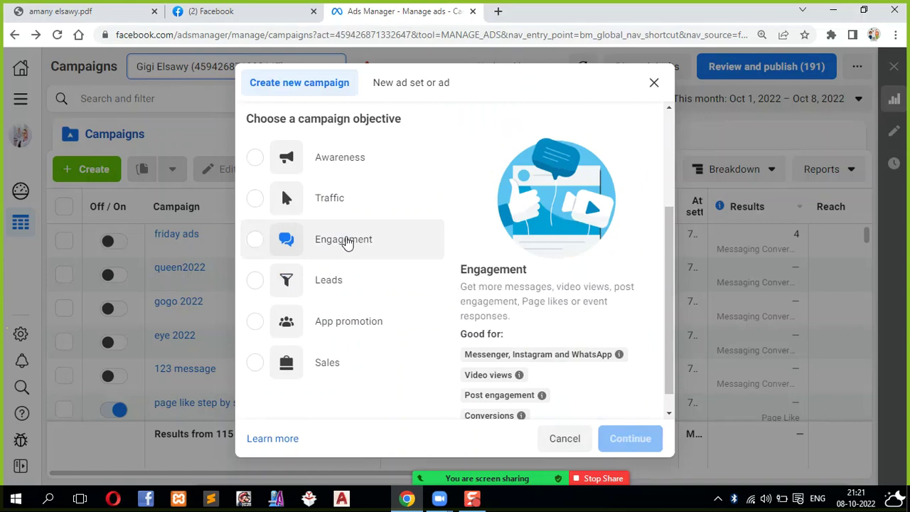
left_click(346, 243)
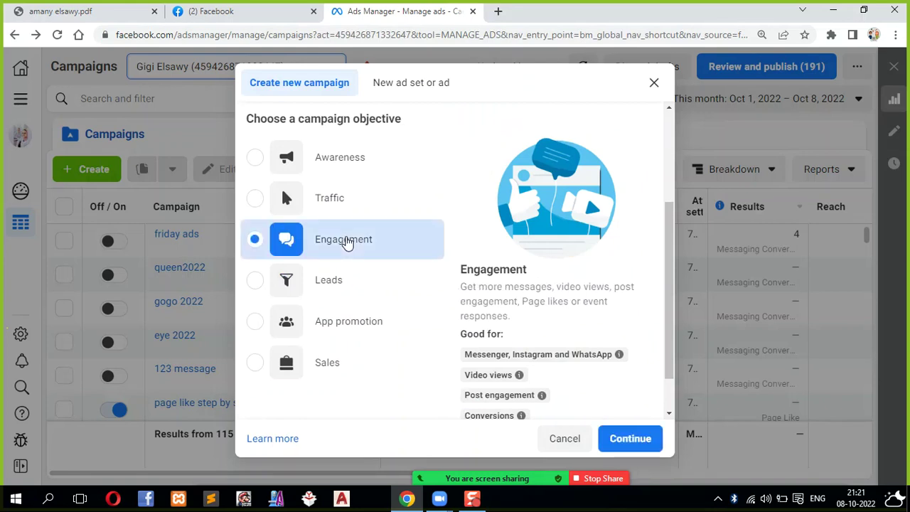
left_click(631, 439)
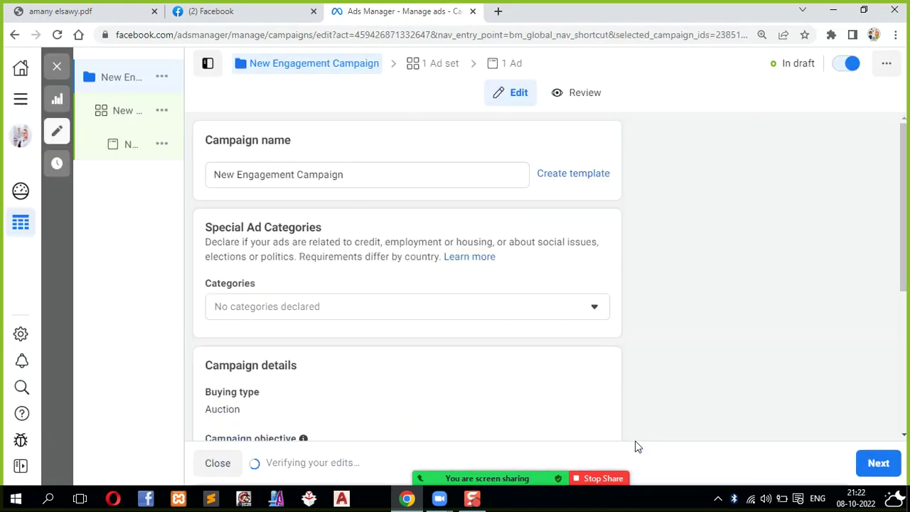
- Review the conversion location options in the Engagement campaign's ad set and return to the campaigns list
left_click(143, 111)
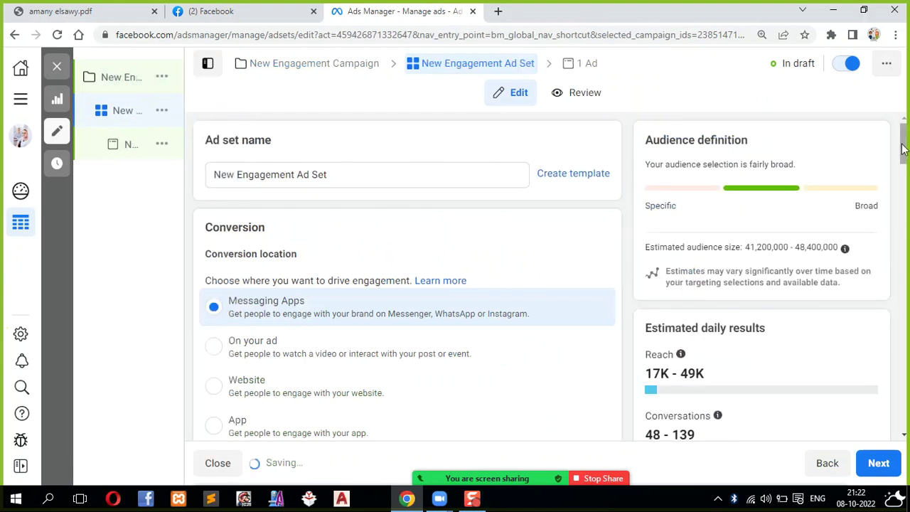
left_click_drag(904, 148, 905, 166)
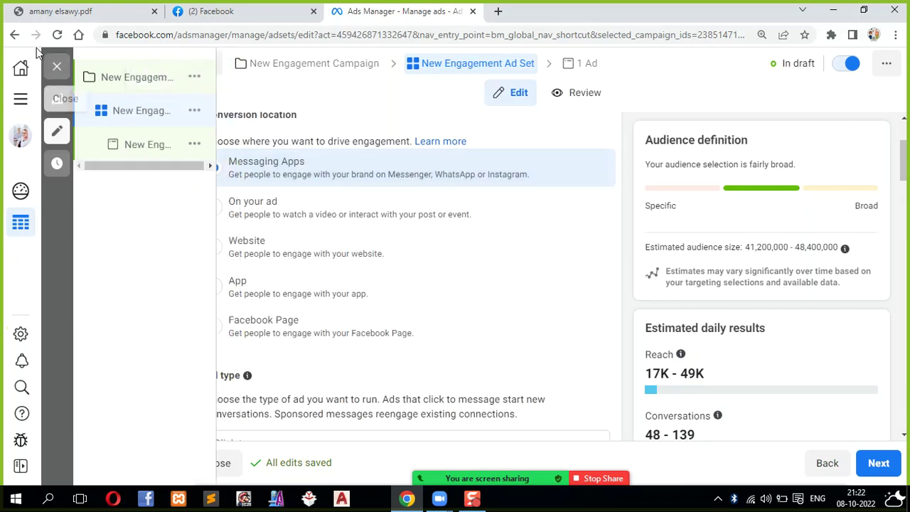
left_click(14, 36)
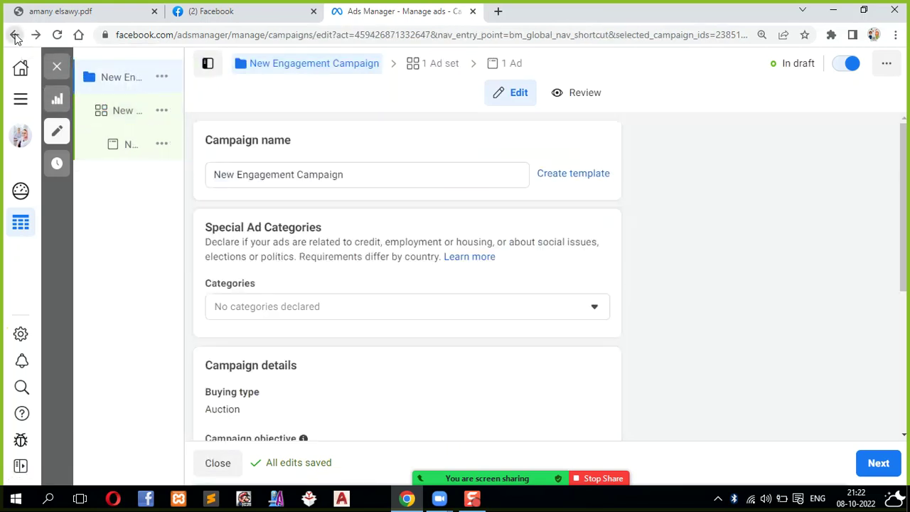
left_click(14, 35)
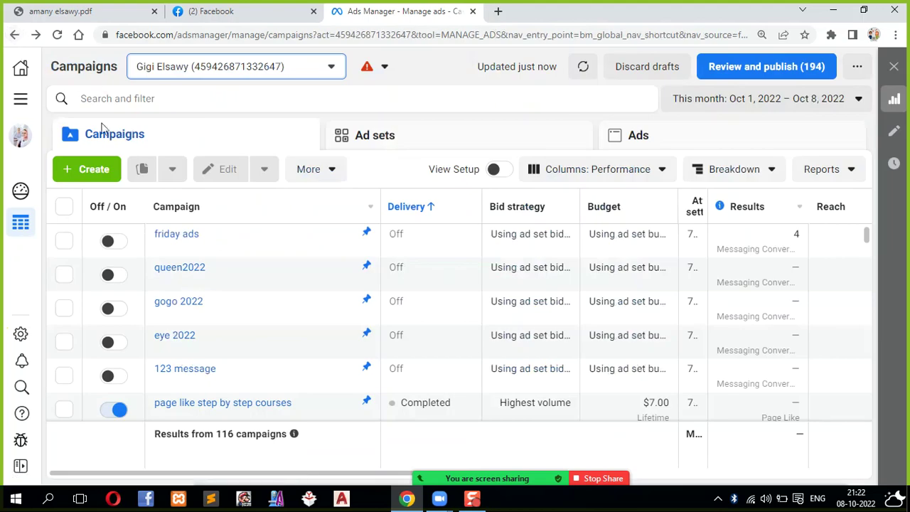
- Start creating another campaign and choose the Sales objective
left_click(107, 178)
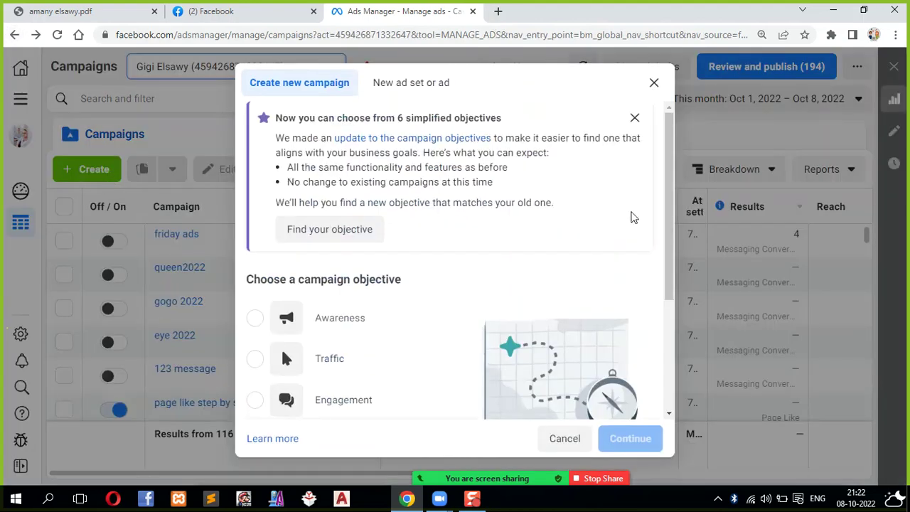
scroll(674, 241, "down", 3)
mouse_move(376, 362)
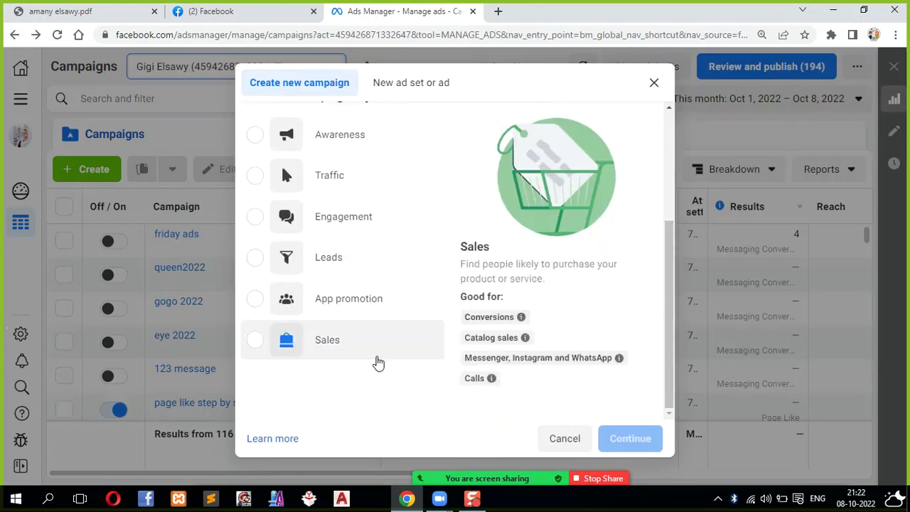
left_click(322, 353)
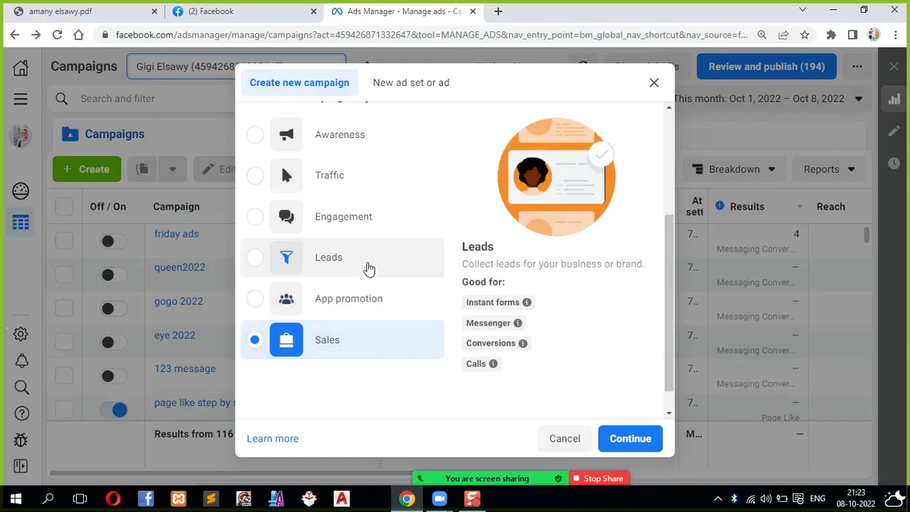
- Compare the Leads and Engagement objectives by choosing each one and reading its description and recommended uses
left_click(368, 268)
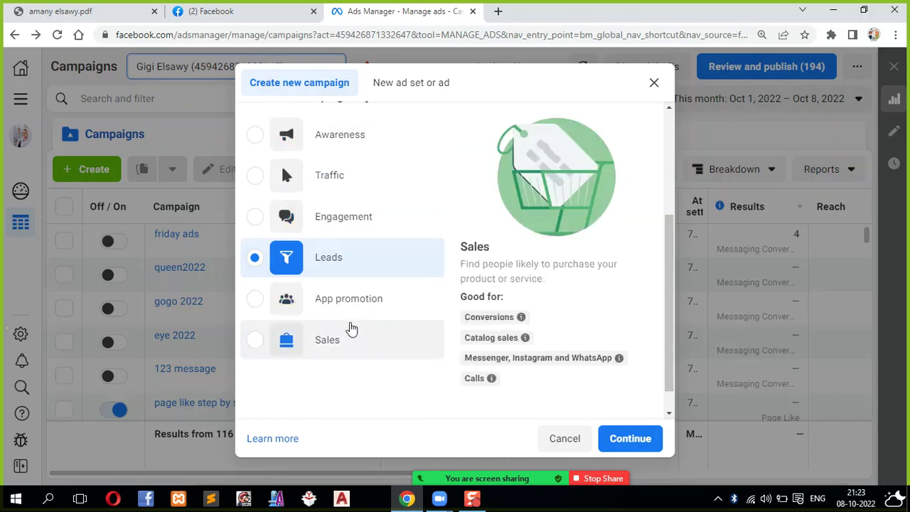
left_click(350, 218)
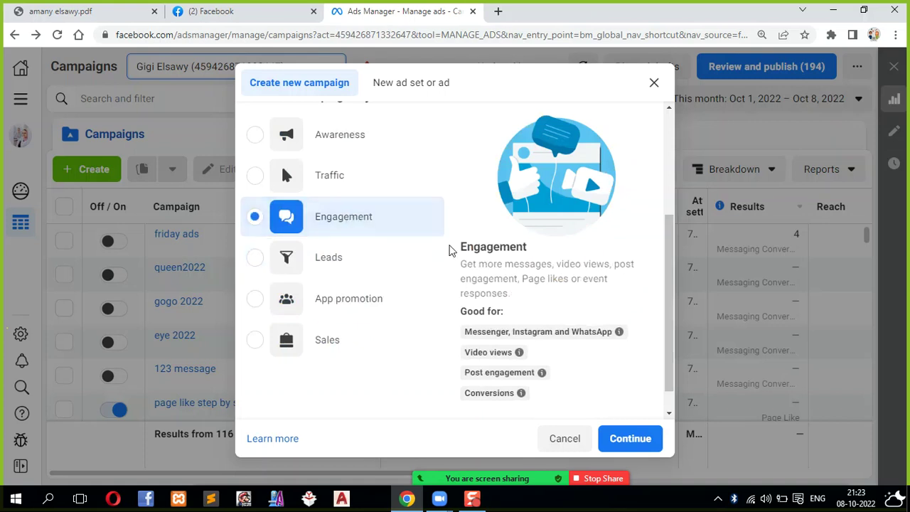
mouse_move(559, 328)
- Choose the Leads objective again and review its recommended uses and the optional campaign naming section
left_click(351, 262)
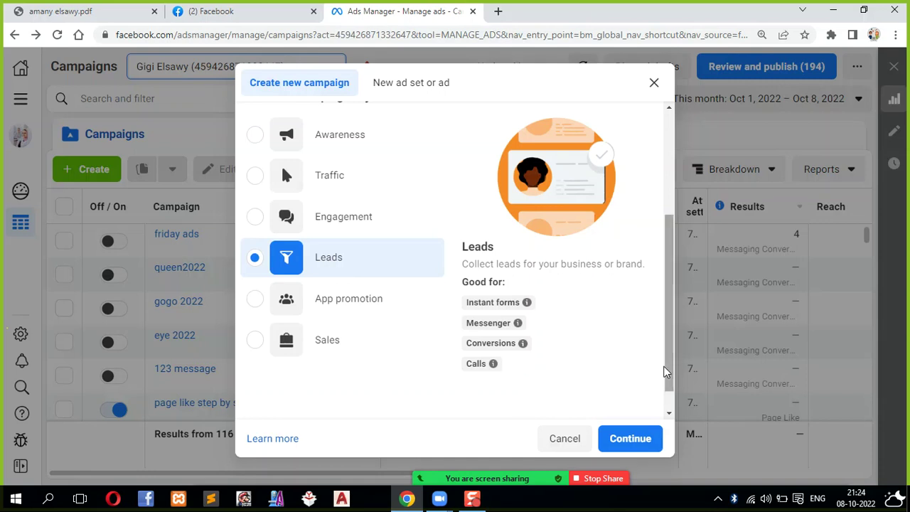
scroll(668, 375, "down", 1)
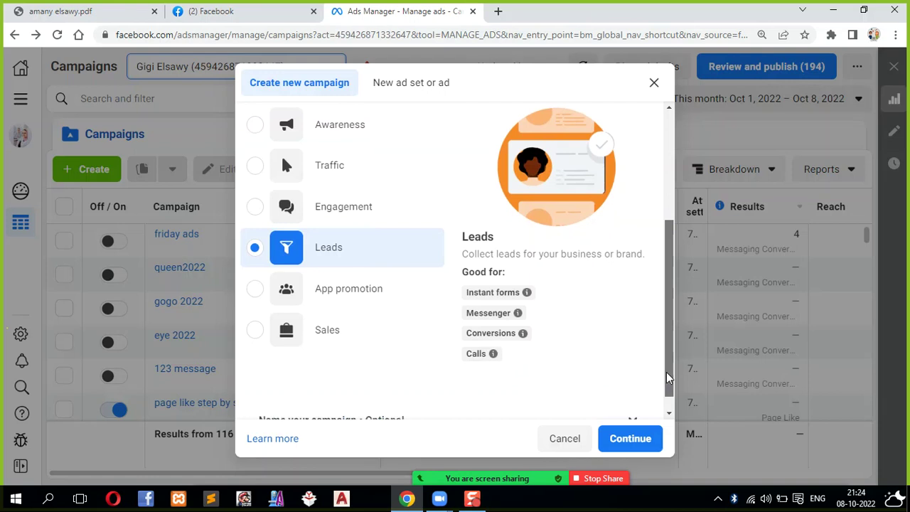
left_click_drag(668, 377, 668, 383)
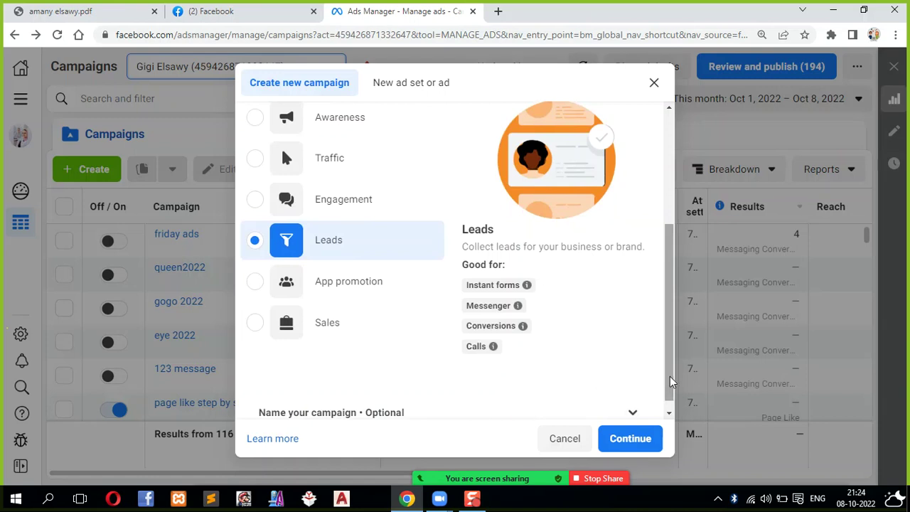
left_click_drag(668, 382, 672, 387)
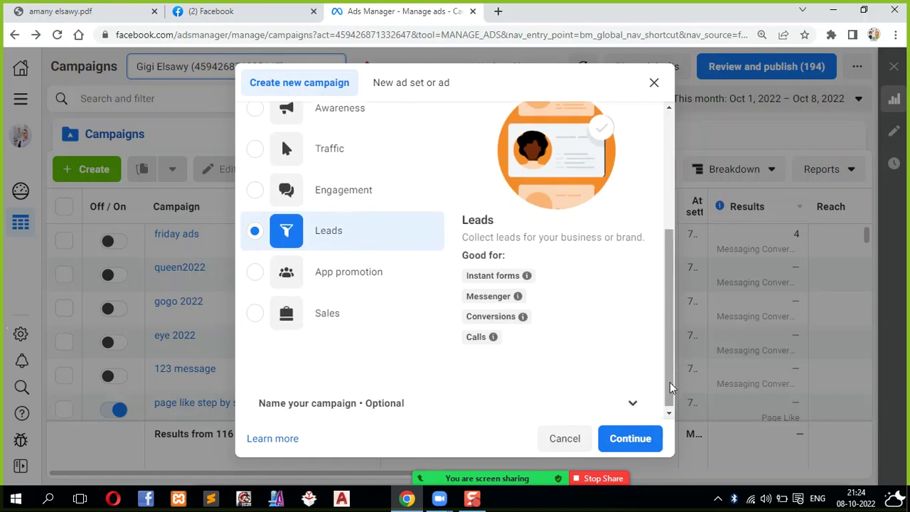
left_click_drag(672, 387, 673, 391)
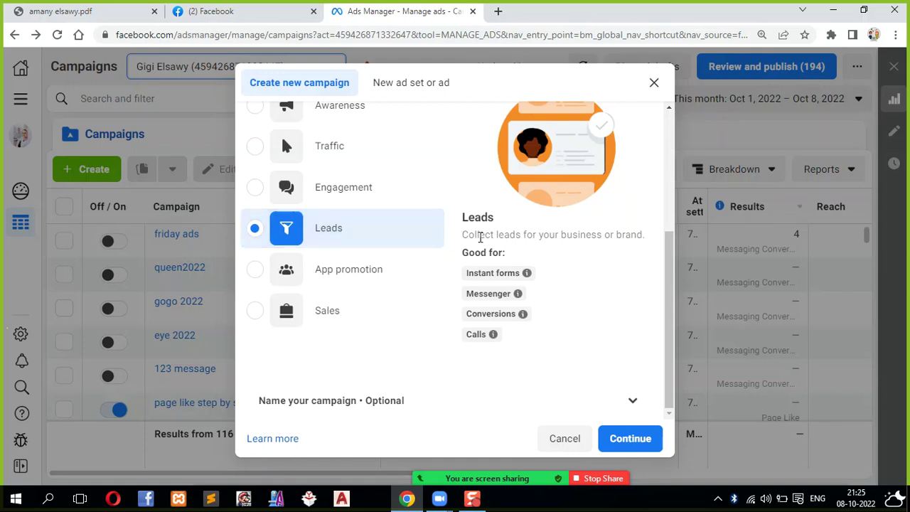
- Change the campaign objective to Engagement and continue to the campaign setup
left_click_drag(667, 255, 667, 214)
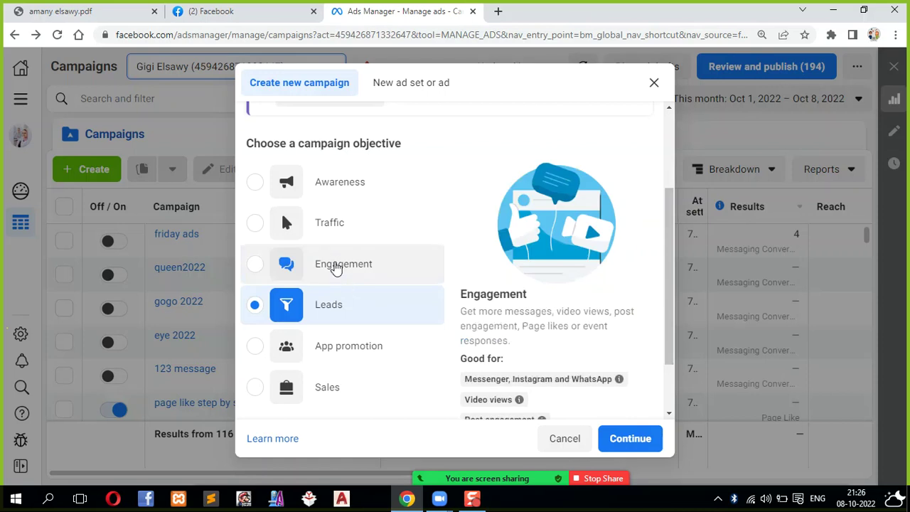
left_click(336, 265)
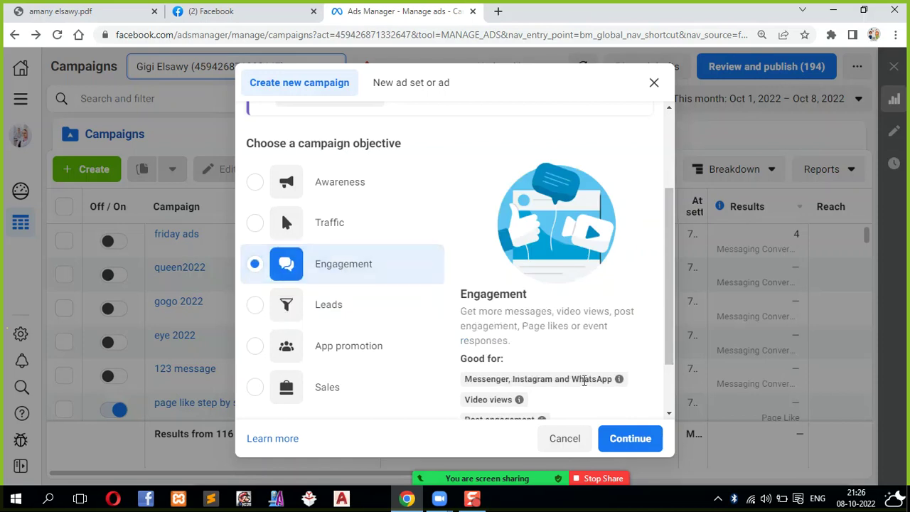
left_click(630, 440)
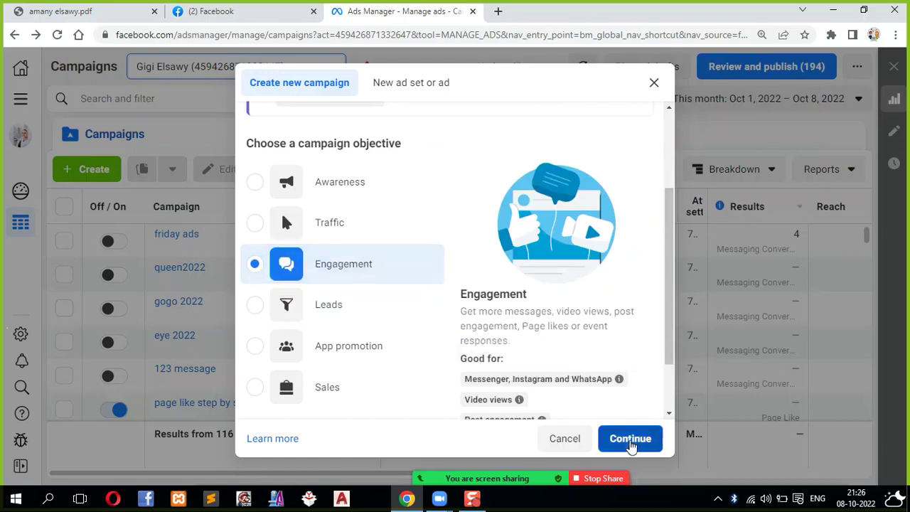